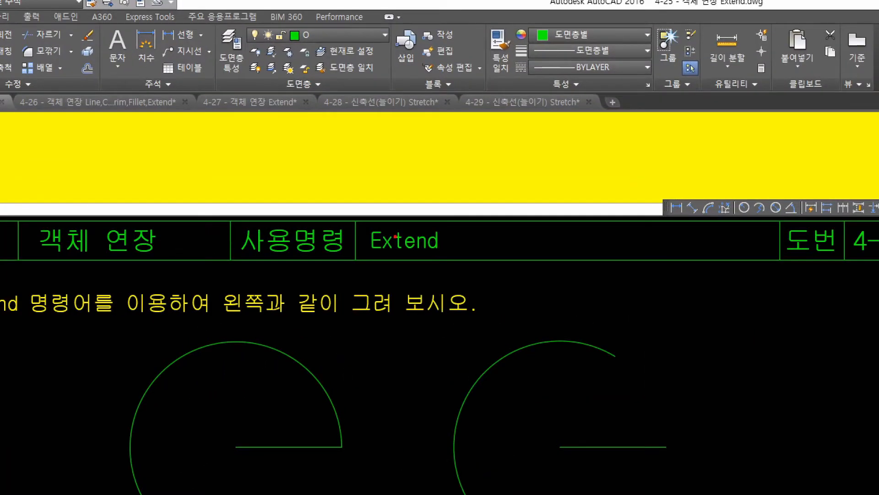
pyautogui.keyDown('ctrl'); pyautogui.moveTo(364, 221); pyautogui.dragTo(446, 259); pyautogui.keyUp('ctrl')
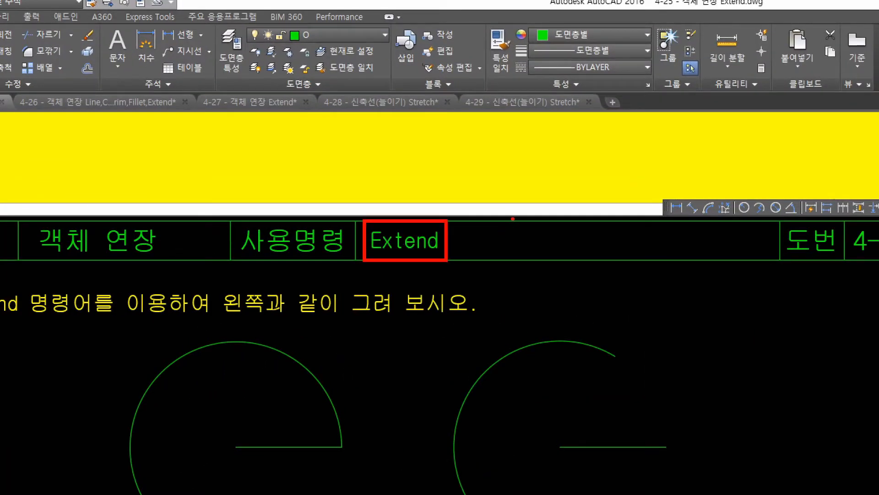
pyautogui.moveTo(513, 218); pyautogui.dragTo(456, 251)
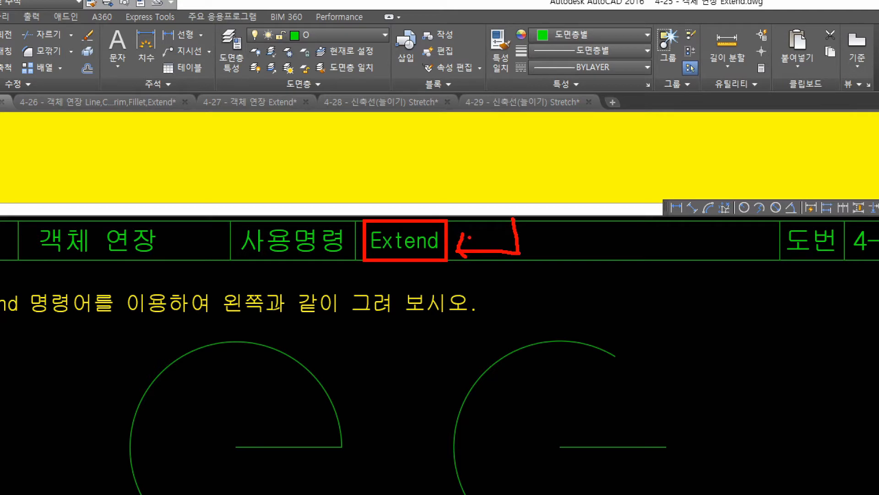
pyautogui.moveTo(494, 145)
pyautogui.mouseDown()
pyautogui.moveTo(534, 136)
pyautogui.moveTo(506, 186)
pyautogui.moveTo(549, 161)
pyautogui.mouseUp()
pyautogui.moveTo(583, 132); pyautogui.dragTo(558, 173)
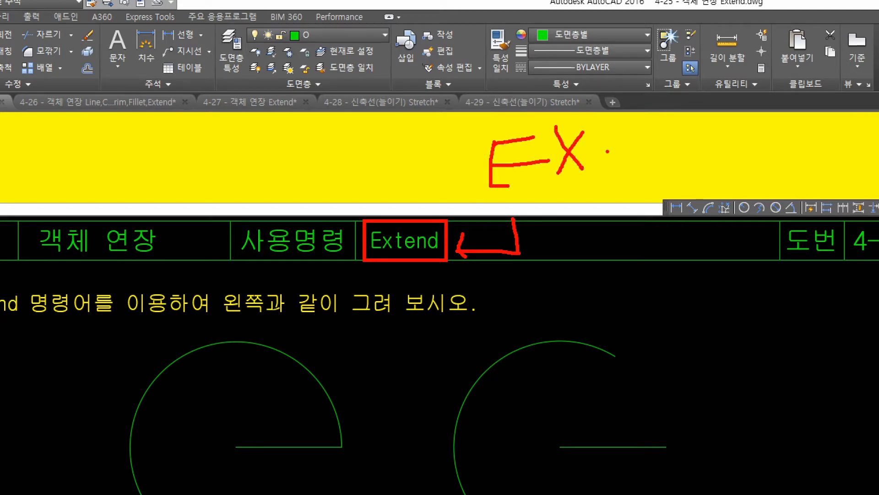
pyautogui.moveTo(633, 123); pyautogui.dragTo(606, 152)
pyautogui.press('Escape')
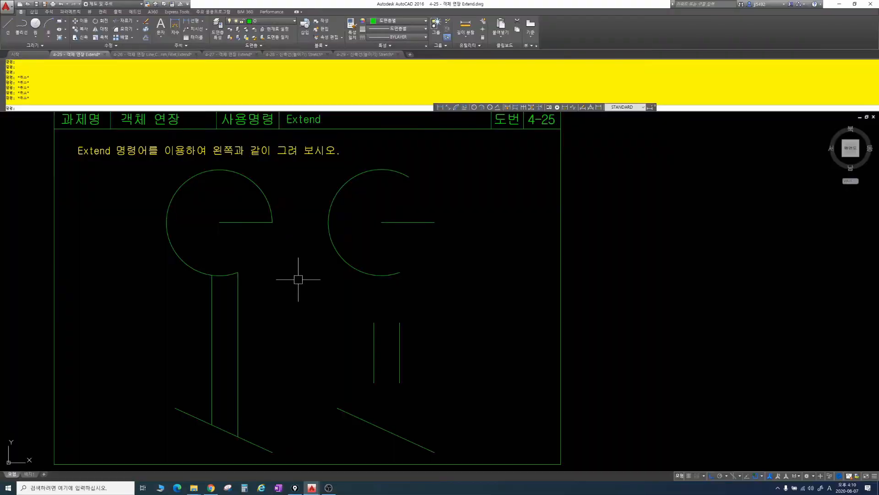
pyautogui.moveTo(298, 280); pyautogui.dragTo(298, 259, button='middle')
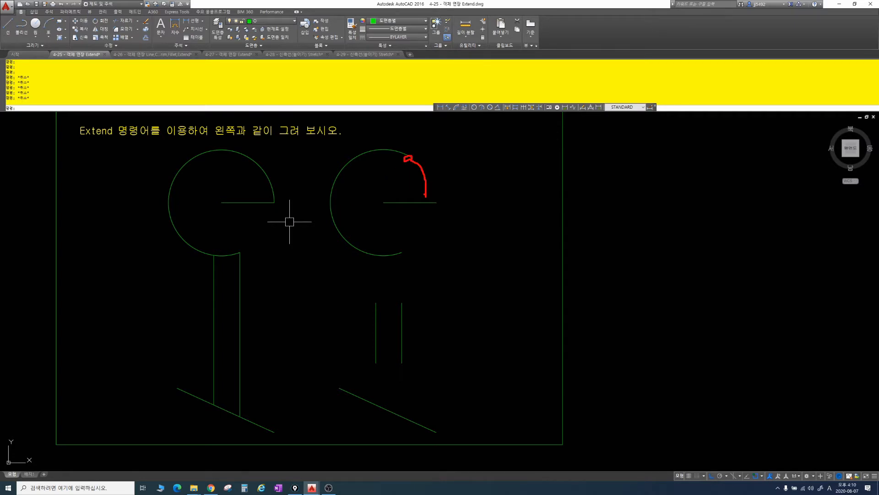
pyautogui.press('Escape')
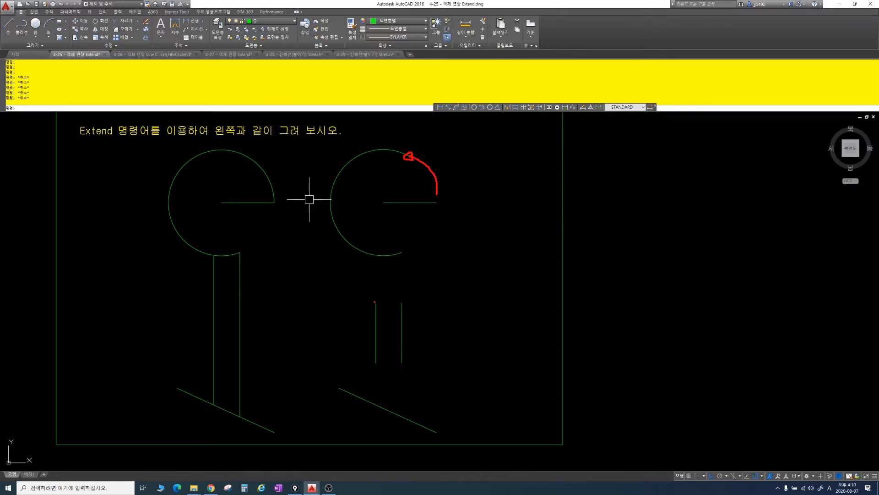
pyautogui.keyDown('shift'); pyautogui.moveTo(379, 255); pyautogui.dragTo(376, 258); pyautogui.keyUp('shift')
pyautogui.keyDown('shift'); pyautogui.moveTo(402, 301); pyautogui.dragTo(402, 256); pyautogui.keyUp('shift')
pyautogui.moveTo(375, 361)
pyautogui.keyDown('shift'); pyautogui.mouseDown()
pyautogui.moveTo(372, 405)
pyautogui.moveTo(401, 411)
pyautogui.mouseUp(); pyautogui.keyUp('shift')
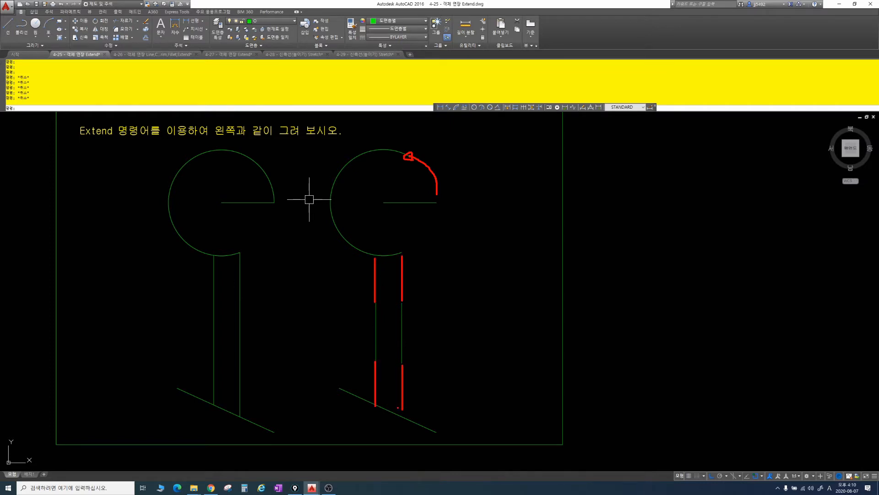
pyautogui.press('Escape')
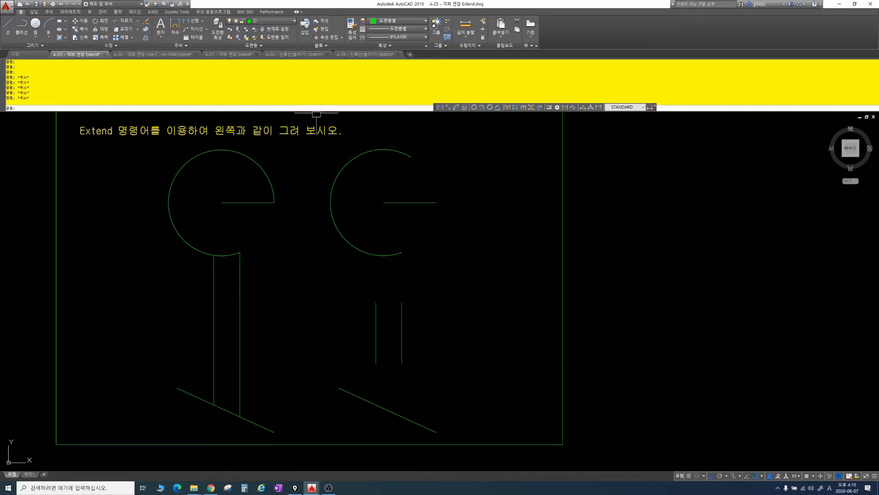
# - Try to stretch the upper endpoint of the right-hand figure's arc to the outer end of the horizontal line, and undo the change
pyautogui.click(391, 150)
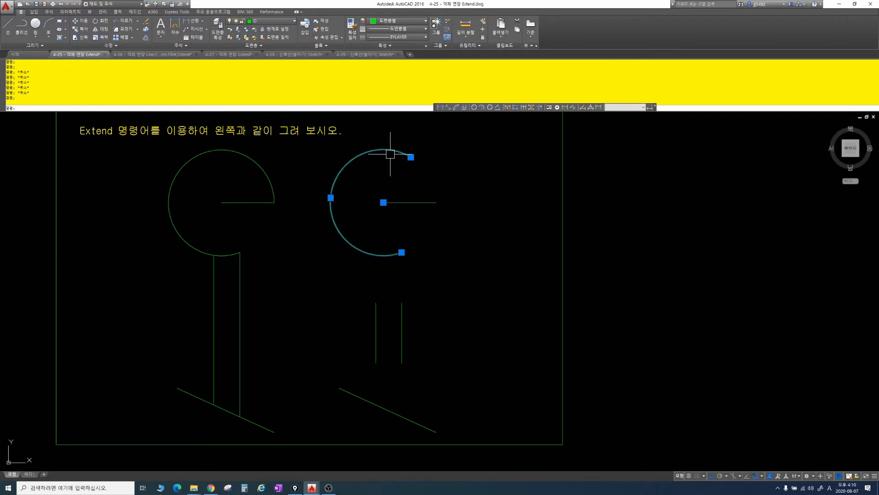
pyautogui.moveTo(411, 157)
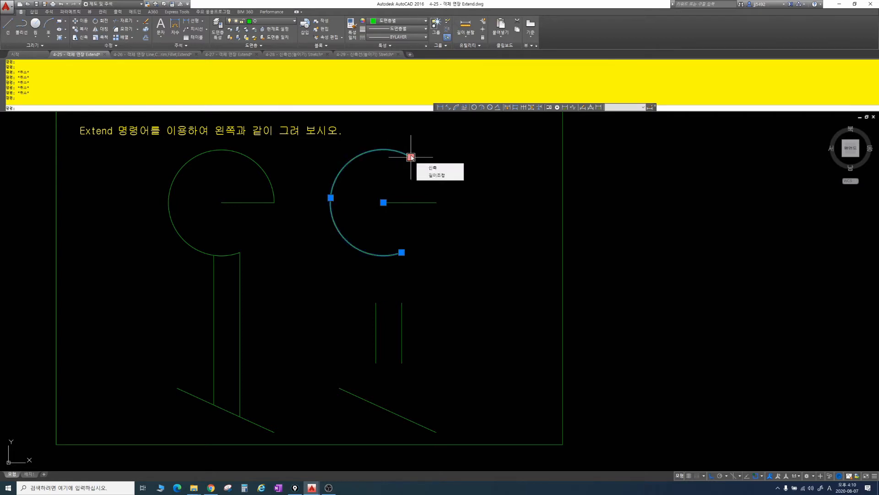
pyautogui.click(411, 157)
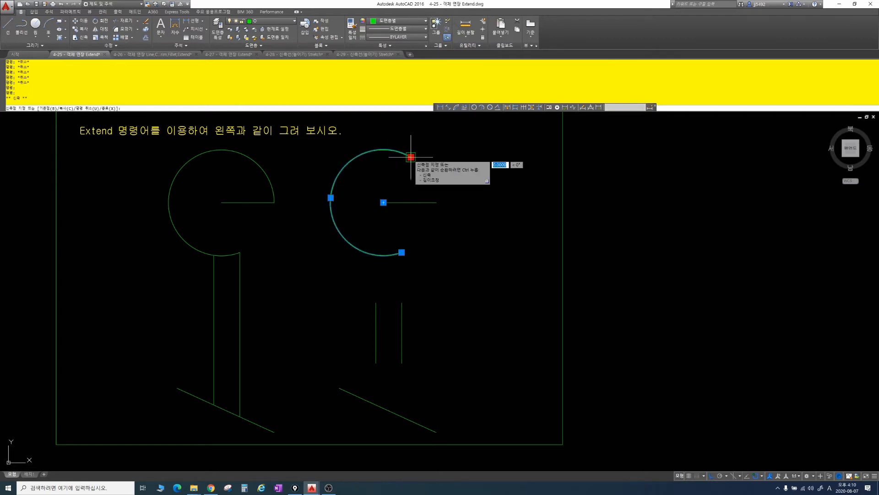
pyautogui.click(436, 202)
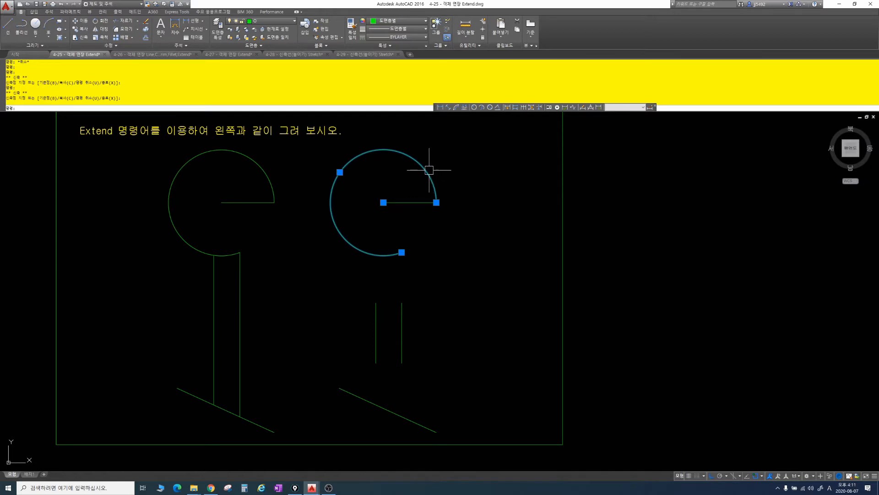
pyautogui.press('Escape')
pyautogui.hotkey('ctrl', 'z')
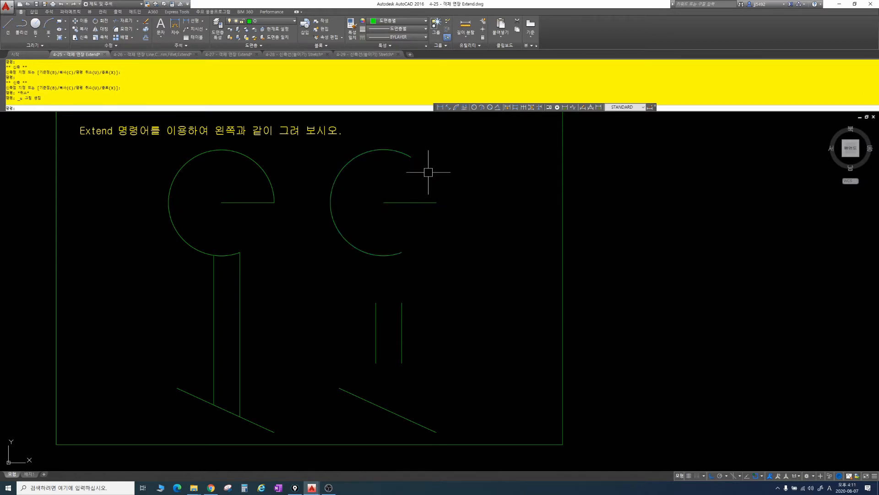
pyautogui.press('Escape')
pyautogui.press('Escape')
pyautogui.press('Escape')
# - Extend the upper end of the right-hand figure's arc to its horizontal line, using that line as the boundary edge
pyautogui.moveTo(353, 177); pyautogui.dragTo(359, 194, button='middle')
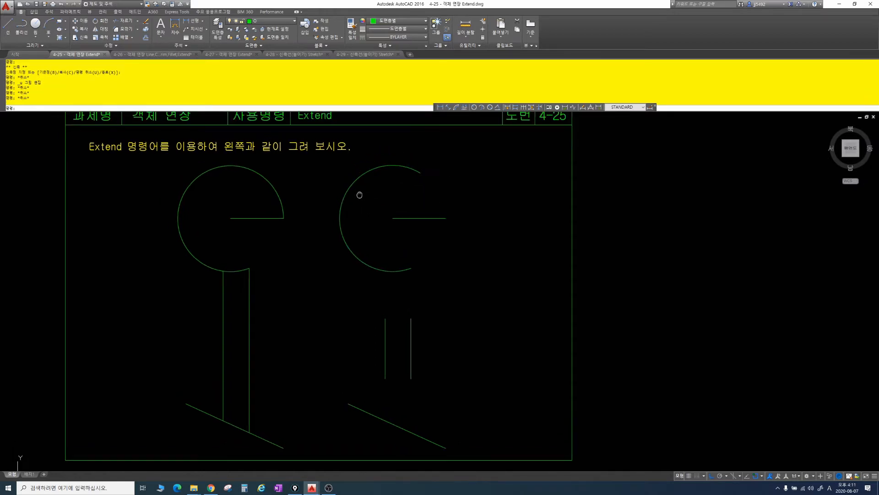
pyautogui.press('Escape')
pyautogui.press('Escape')
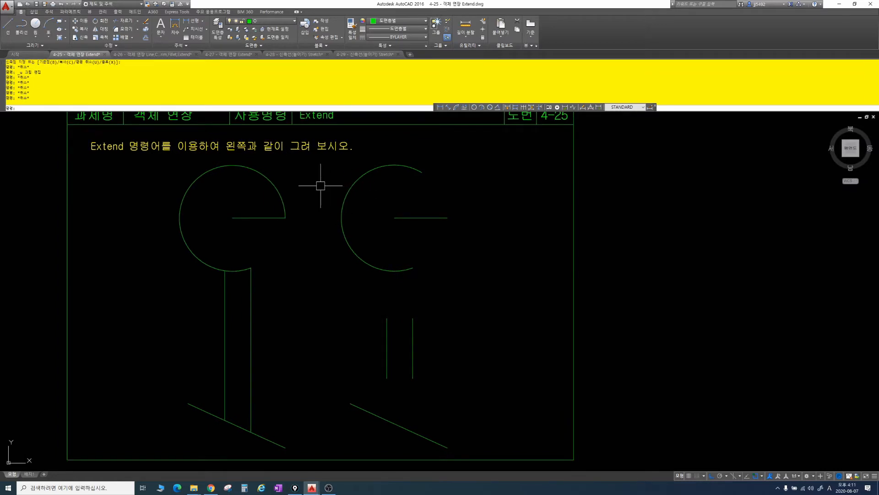
pyautogui.write('ex')
pyautogui.press('Return')
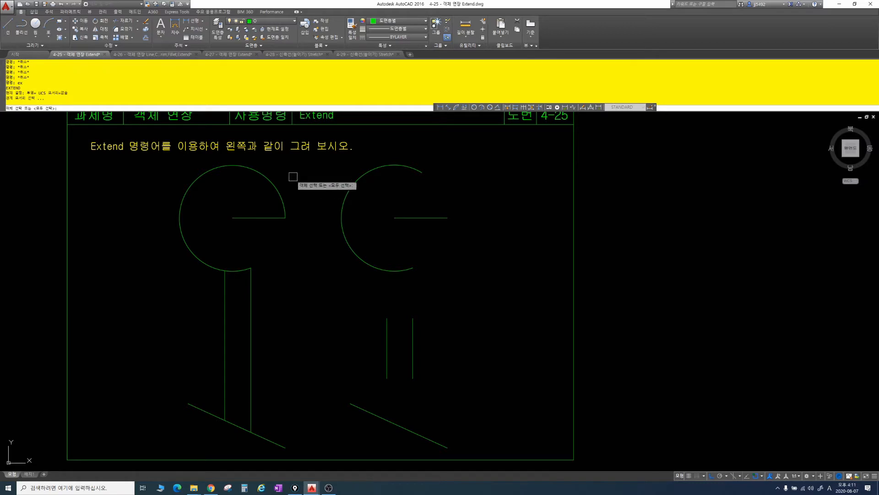
pyautogui.moveTo(318, 187); pyautogui.dragTo(326, 192, button='middle')
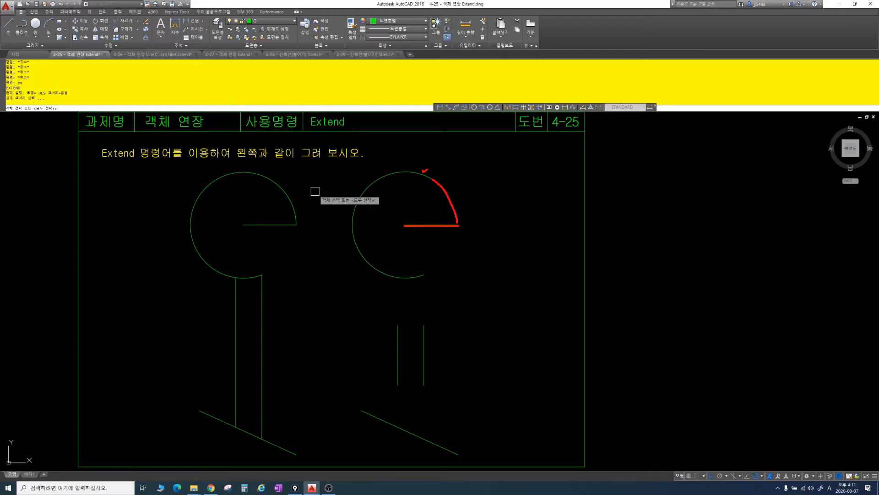
pyautogui.press('Escape')
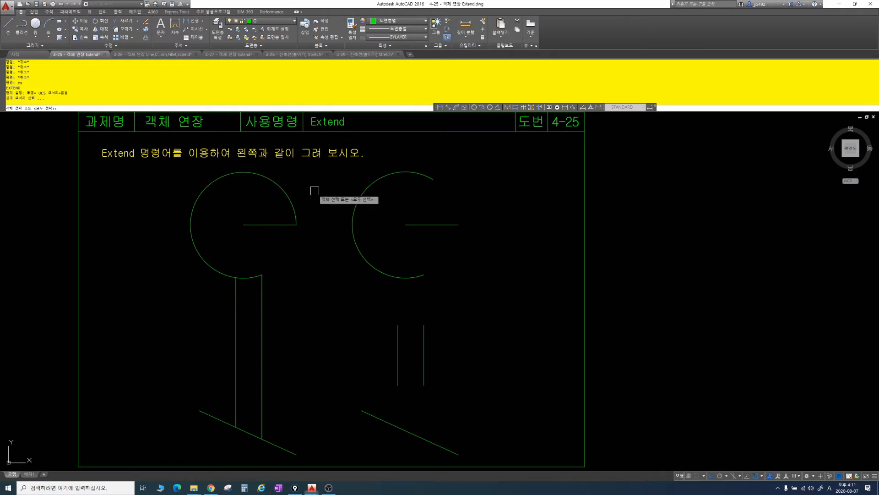
pyautogui.click(426, 224)
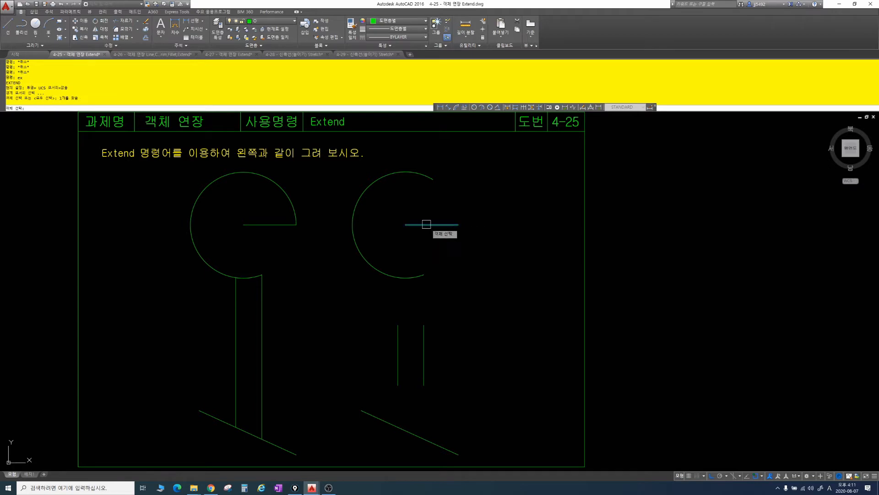
pyautogui.press('Return')
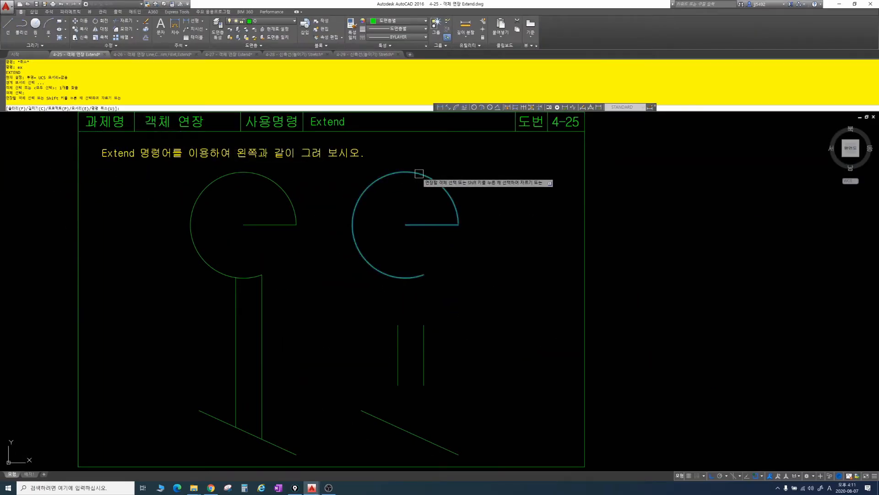
pyautogui.scroll(2, 411, 188)
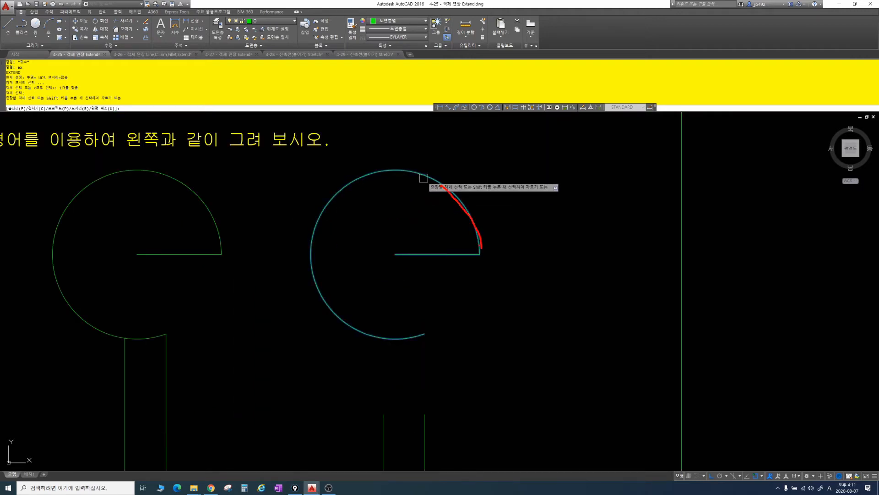
pyautogui.click(418, 176)
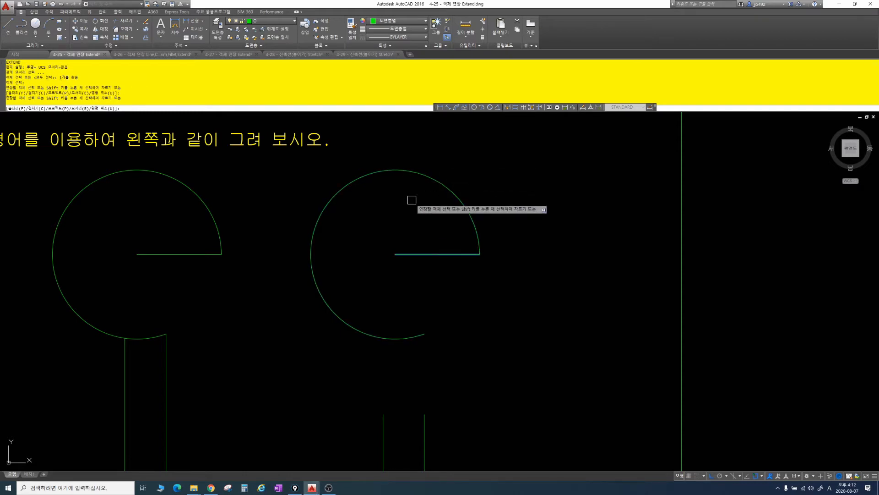
pyautogui.press('Escape')
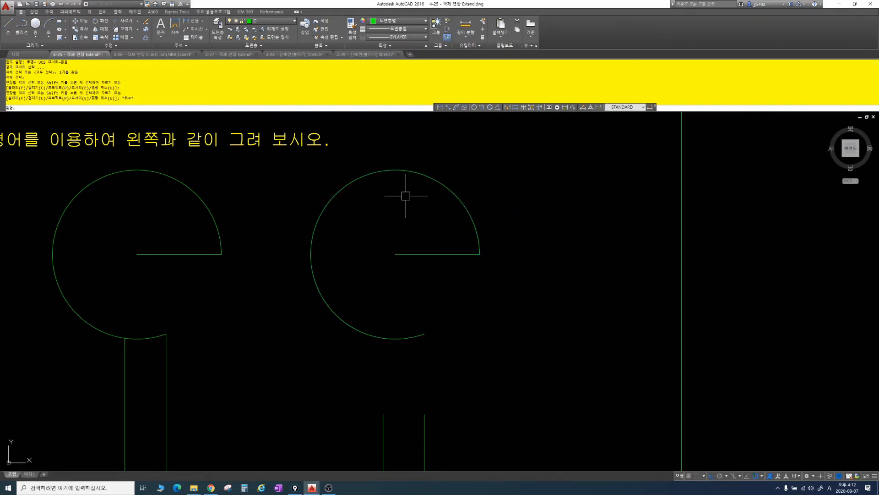
pyautogui.moveTo(396, 222); pyautogui.dragTo(466, 180, button='middle')
pyautogui.moveTo(439, 231); pyautogui.dragTo(486, 156, button='middle')
pyautogui.moveTo(481, 224); pyautogui.dragTo(498, 176, button='middle')
pyautogui.moveTo(571, 223); pyautogui.dragTo(575, 206, button='middle')
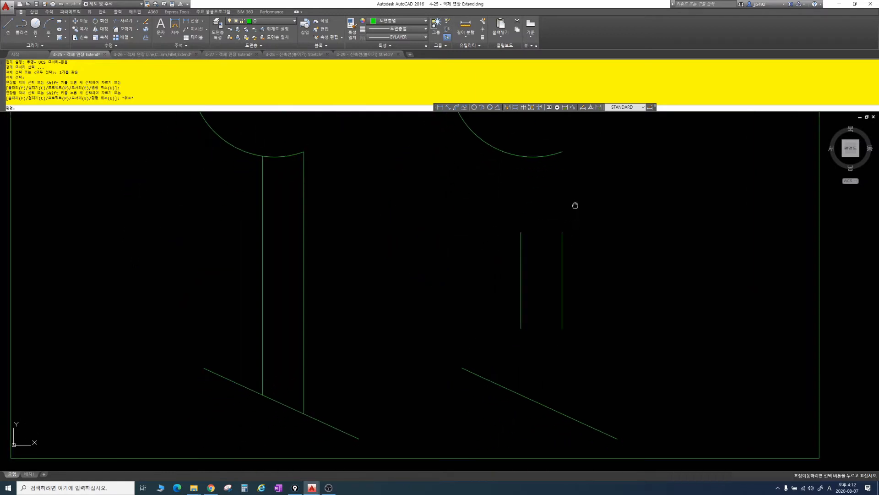
pyautogui.press('Escape')
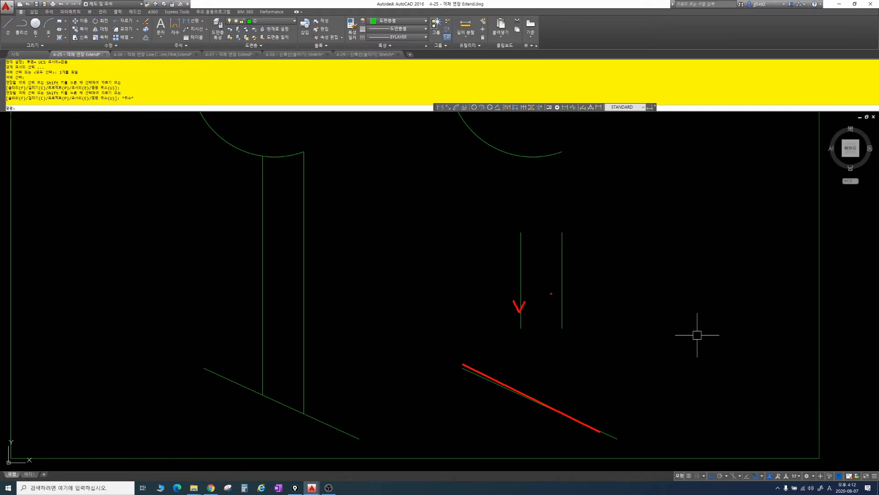
pyautogui.moveTo(520, 325); pyautogui.dragTo(518, 392)
pyautogui.moveTo(563, 328); pyautogui.dragTo(559, 410)
pyautogui.press('Escape')
pyautogui.press('Escape')
pyautogui.press('Escape')
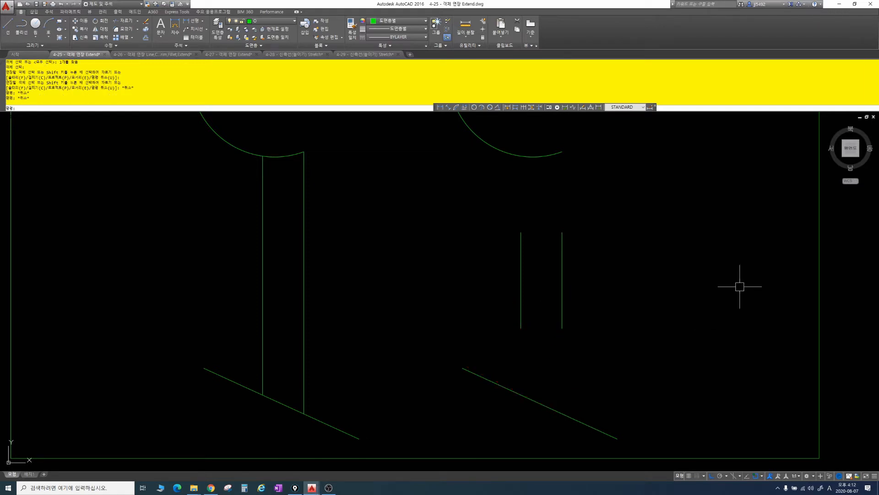
pyautogui.write('wx')
pyautogui.press('Return')
pyautogui.press('Escape')
pyautogui.press('Escape')
pyautogui.press('Escape')
pyautogui.press('Escape')
# - Extend the lower ends of the right-hand figure's two vertical lines to the sloped line, using the sloped line as the boundary edge
pyautogui.write('ex')
pyautogui.press('Return')
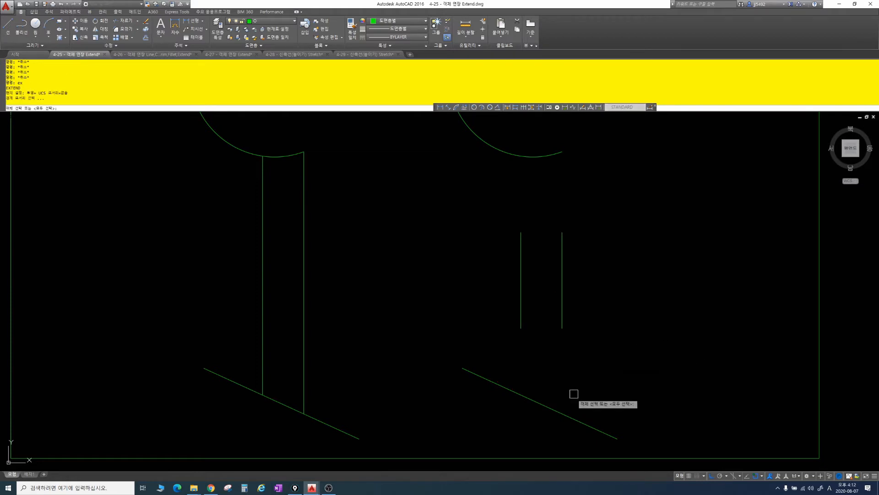
pyautogui.click(557, 415)
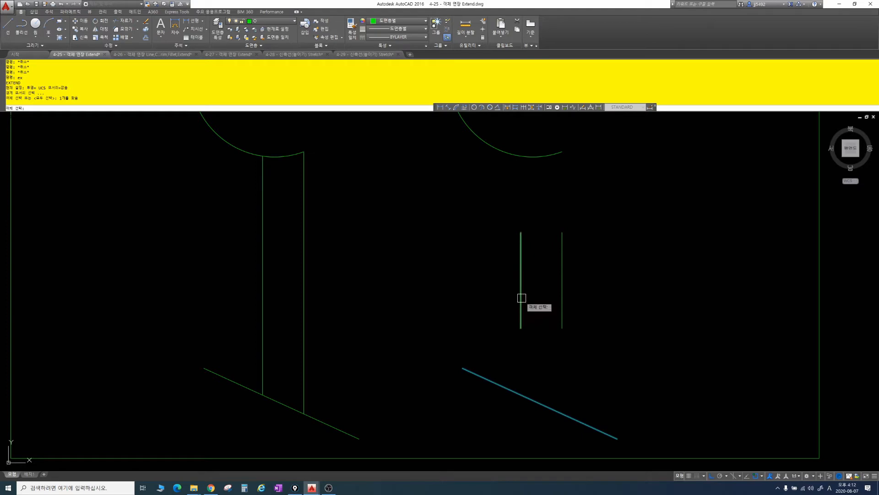
pyautogui.press('Return')
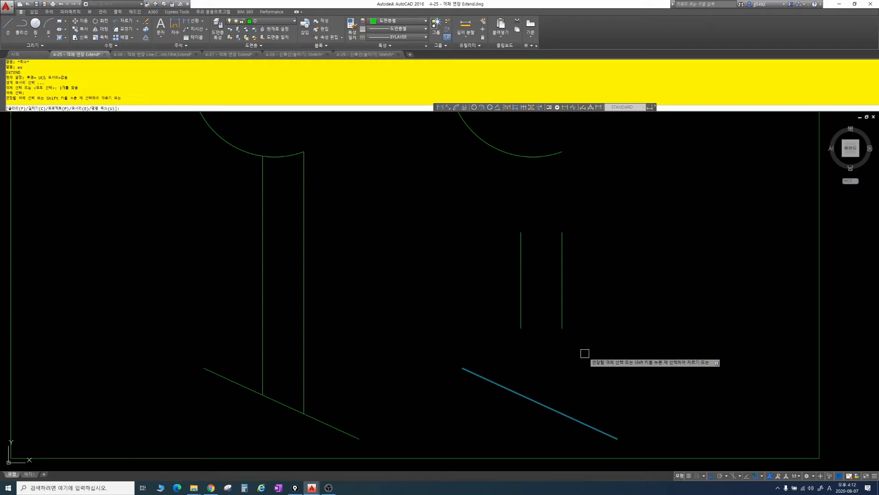
pyautogui.click(520, 309)
pyautogui.click(563, 309)
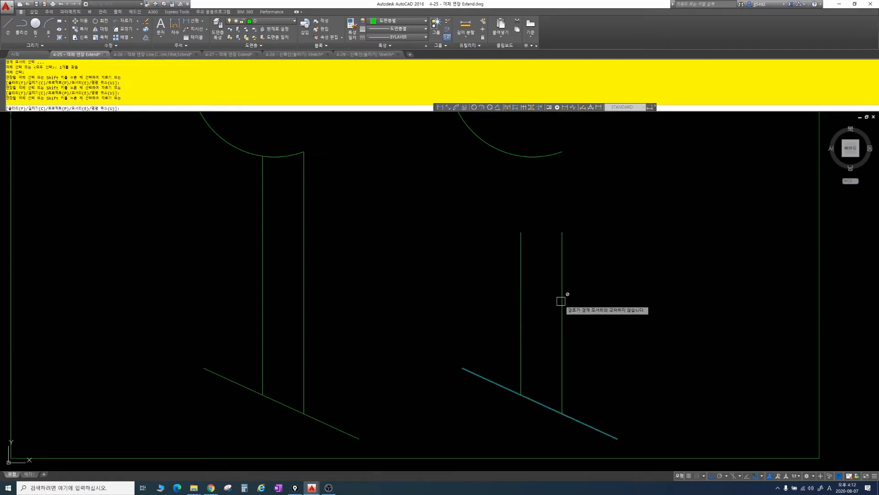
pyautogui.press('Return')
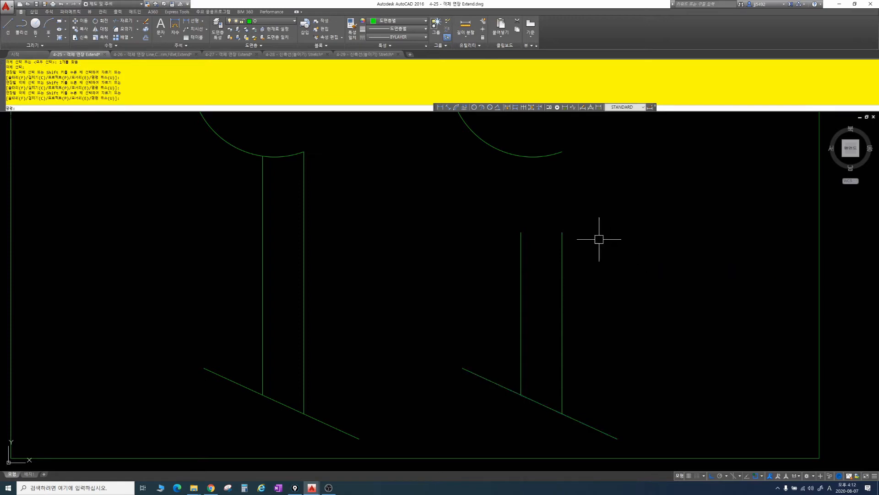
# - Extend the upper ends of the right-hand figure's two vertical lines to the arc, using the arc as the boundary edge
pyautogui.moveTo(585, 230); pyautogui.dragTo(621, 279, button='middle')
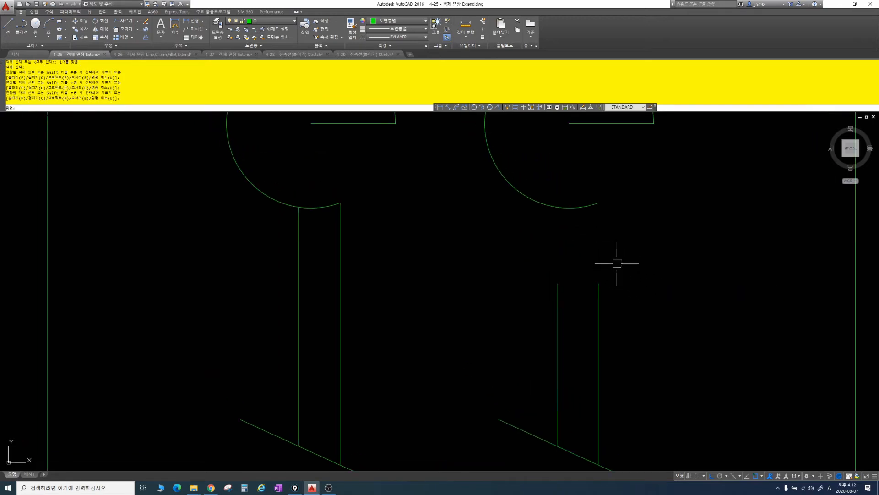
pyautogui.press('Return')
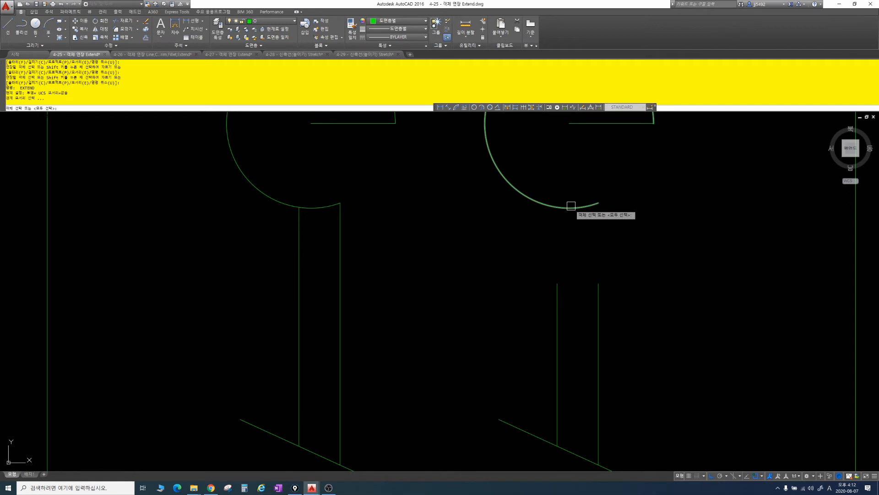
pyautogui.moveTo(582, 204); pyautogui.dragTo(589, 273, button='middle')
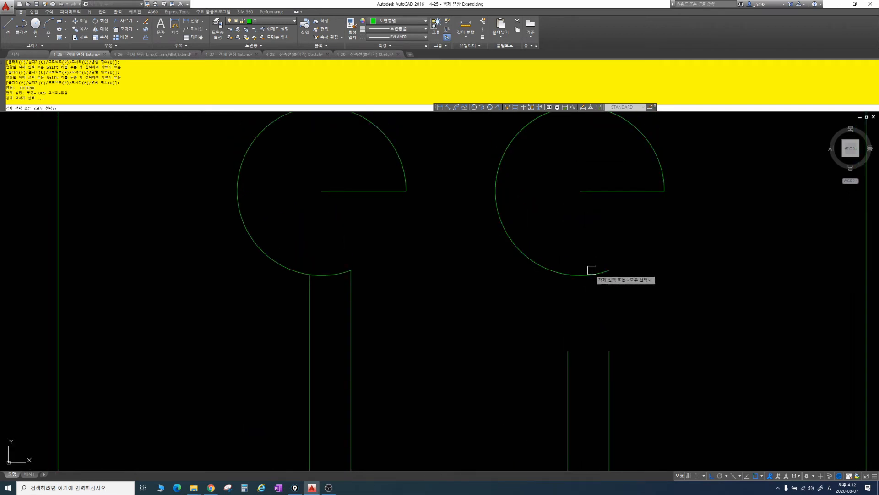
pyautogui.click(583, 274)
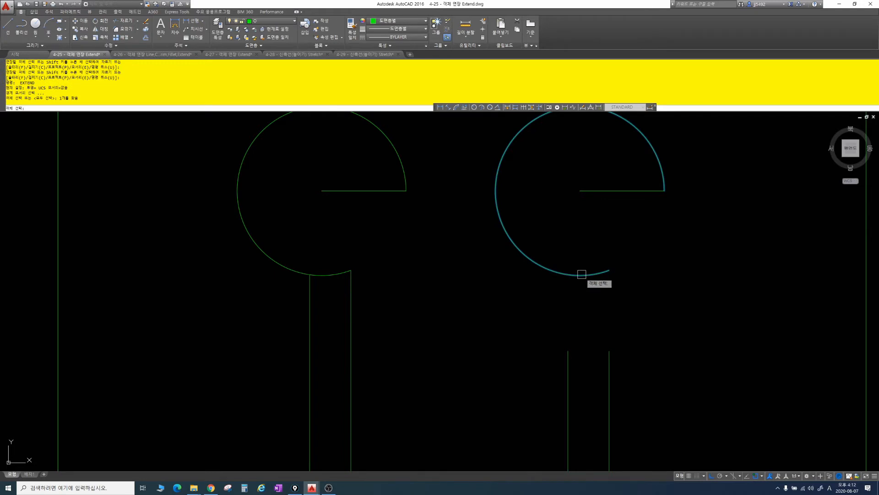
pyautogui.press('Return')
pyautogui.click(568, 358)
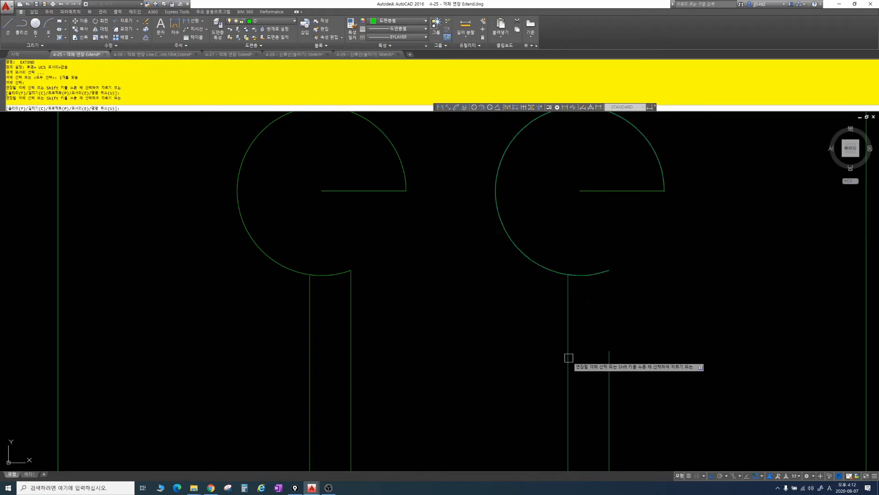
pyautogui.click(610, 363)
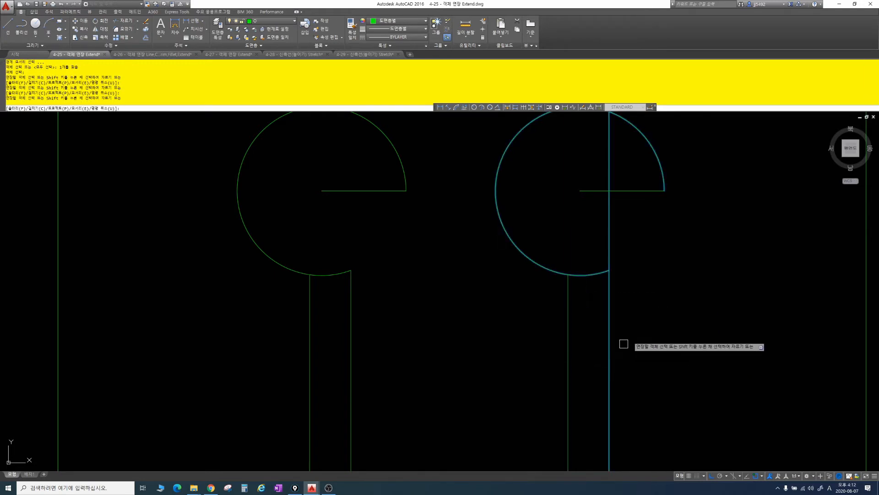
pyautogui.press('Escape')
pyautogui.moveTo(661, 255)
pyautogui.mouseDown(button='middle')
pyautogui.moveTo(727, 271)
pyautogui.moveTo(672, 248)
pyautogui.mouseUp(button='middle')
pyautogui.scroll(-2, 714, 267)
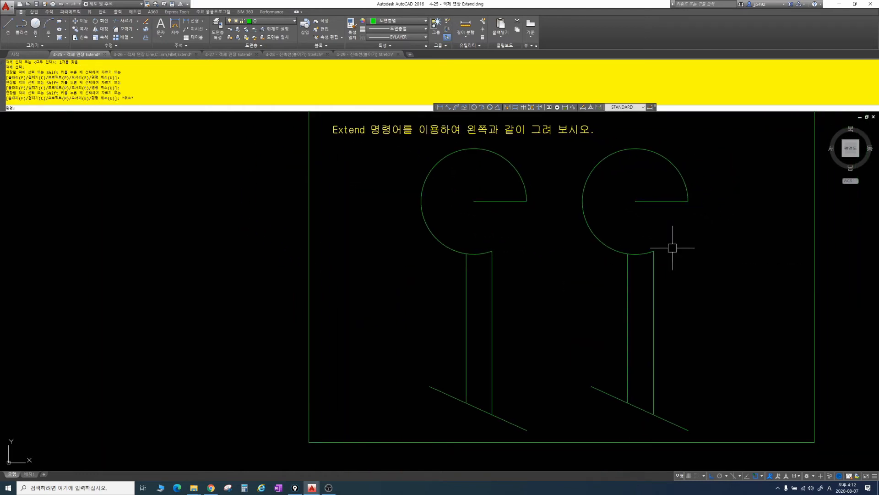
# - Switch to the 4-27 Extend drawing and review the missing lines in both figures
pyautogui.click(231, 55)
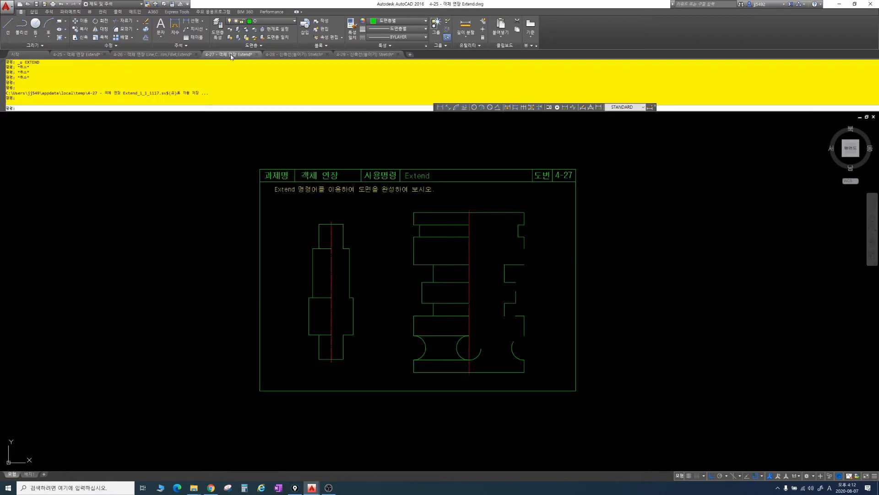
pyautogui.scroll(2, 353, 249)
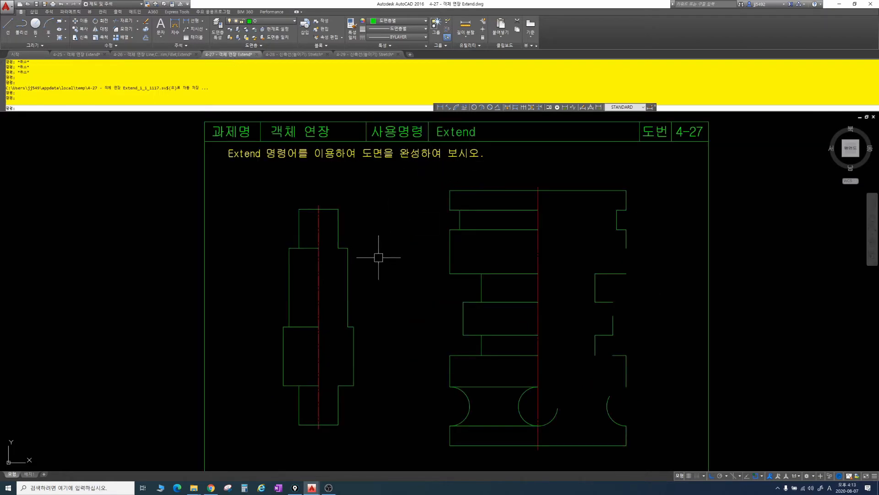
pyautogui.moveTo(376, 250); pyautogui.dragTo(412, 227, button='middle')
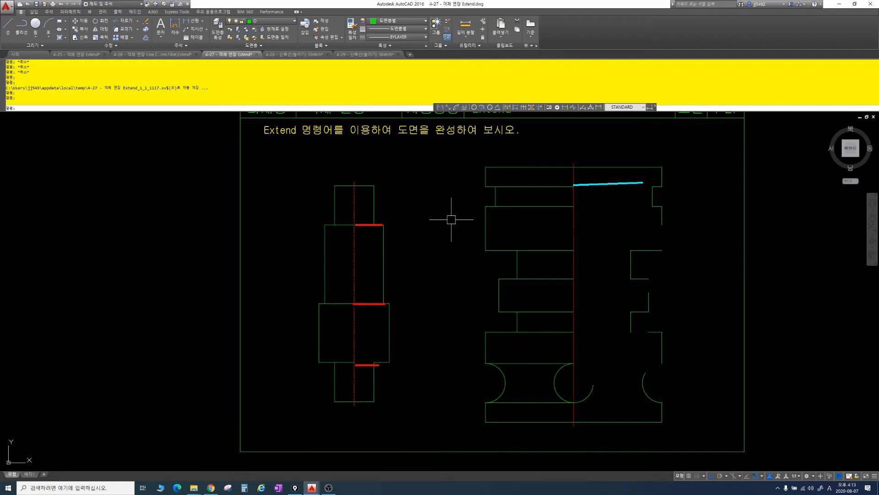
pyautogui.moveTo(575, 208); pyautogui.dragTo(652, 207)
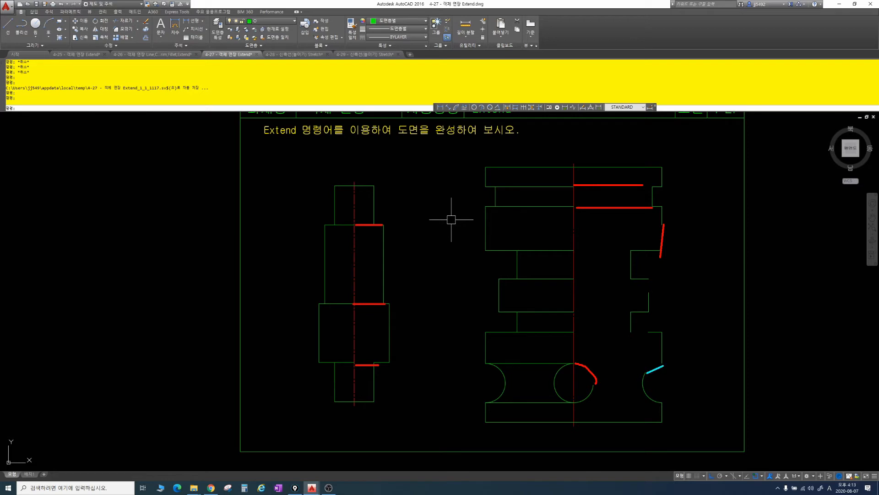
pyautogui.press('Escape')
pyautogui.press('Escape')
pyautogui.press('Escape')
pyautogui.press('Escape')
pyautogui.press('Escape')
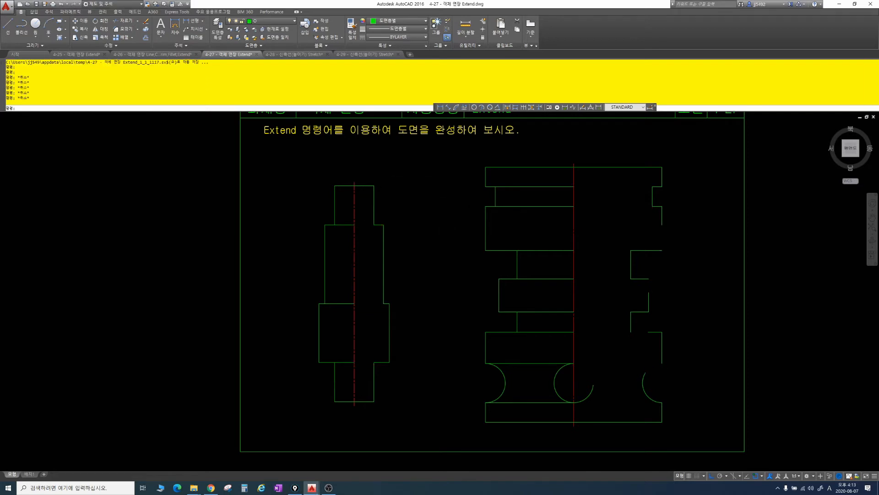
# - Extend the left-hand shaft's uppermost shoulder line across the centre line to the right vertical edge of the top section
pyautogui.scroll(2, 412, 200)
pyautogui.moveTo(399, 201)
pyautogui.mouseDown(button='middle')
pyautogui.moveTo(477, 153)
pyautogui.moveTo(525, 137)
pyautogui.mouseUp(button='middle')
pyautogui.write('e')
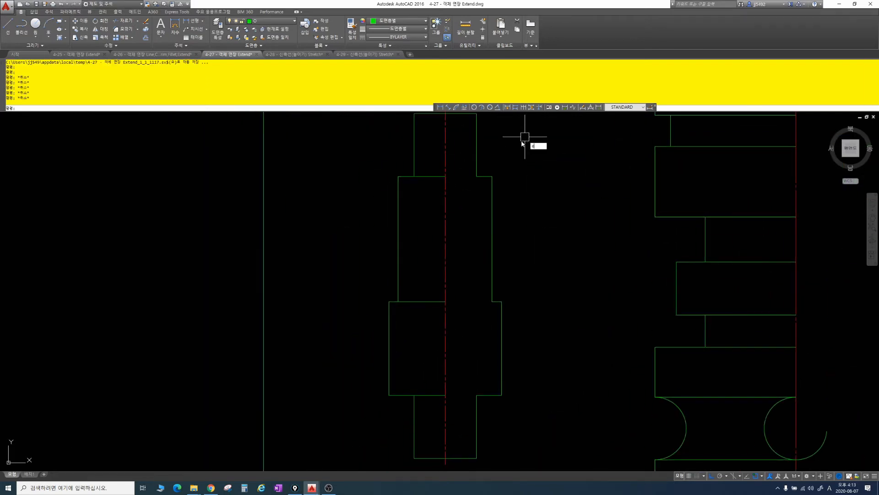
pyautogui.write('x')
pyautogui.press('Return')
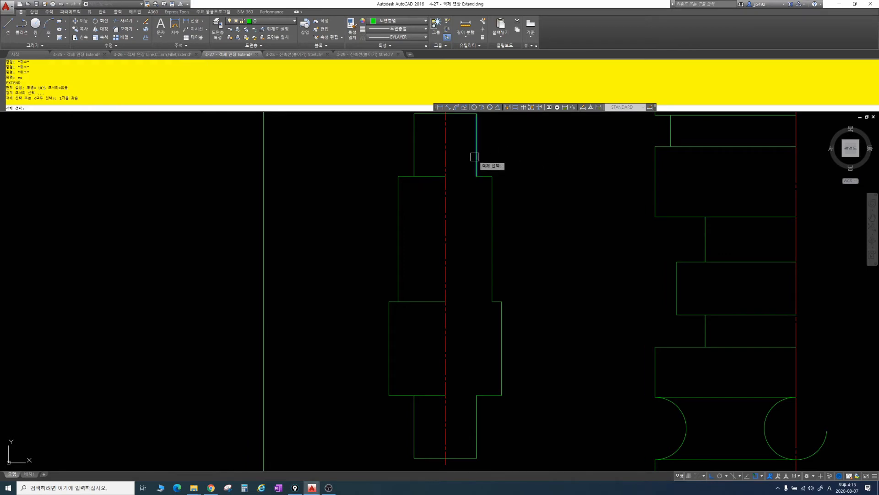
pyautogui.click(476, 158)
pyautogui.press('Return')
pyautogui.click(437, 177)
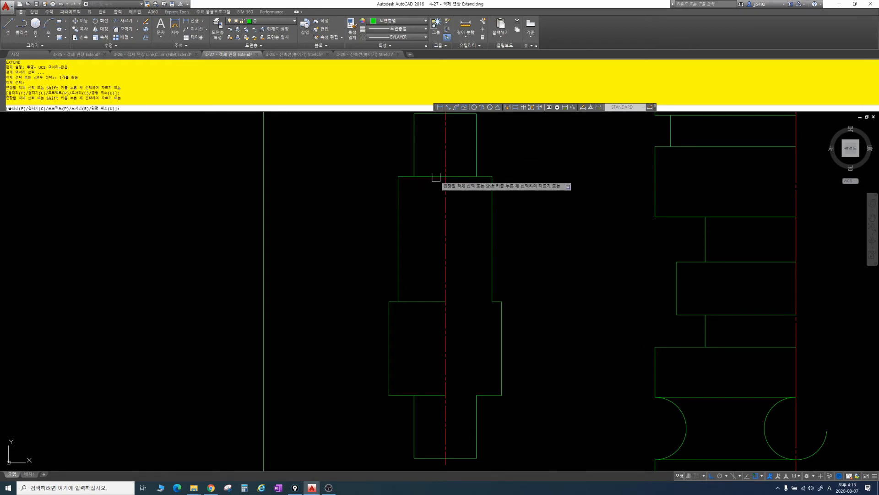
pyautogui.moveTo(537, 218); pyautogui.dragTo(531, 185, button='middle')
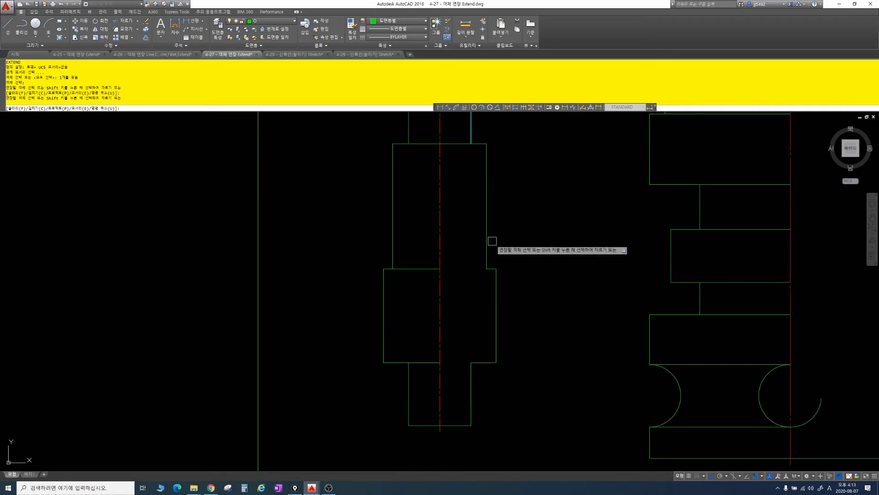
pyautogui.press('Return')
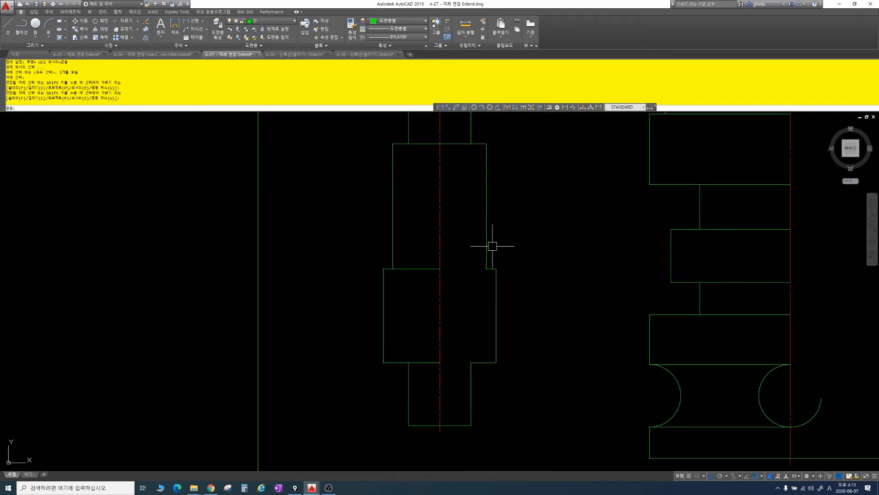
# - Extend the left-hand shaft's second shoulder line to the right vertical edge of the second section, using that edge as the boundary
pyautogui.press('Return')
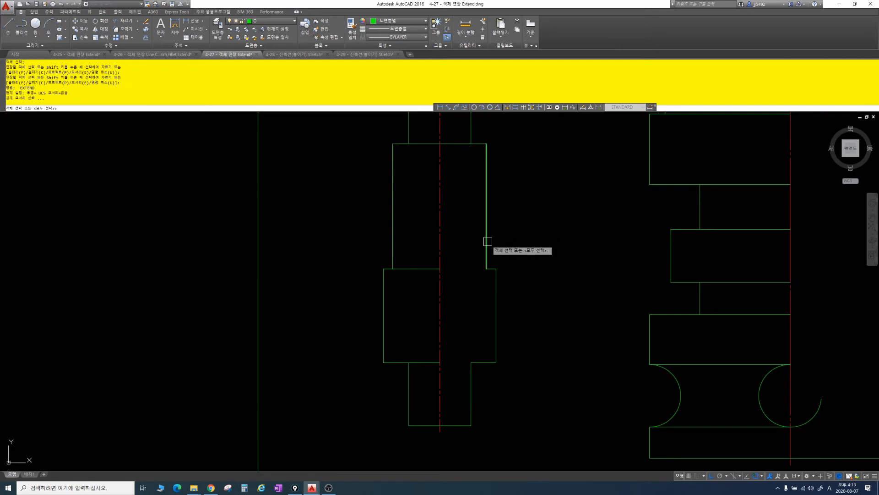
pyautogui.click(488, 241)
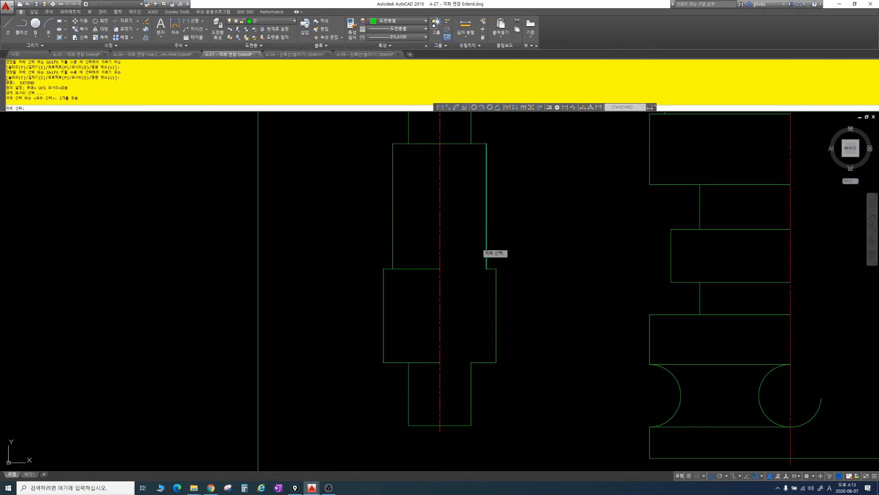
pyautogui.press('Return')
pyautogui.moveTo(541, 289); pyautogui.dragTo(536, 243, button='middle')
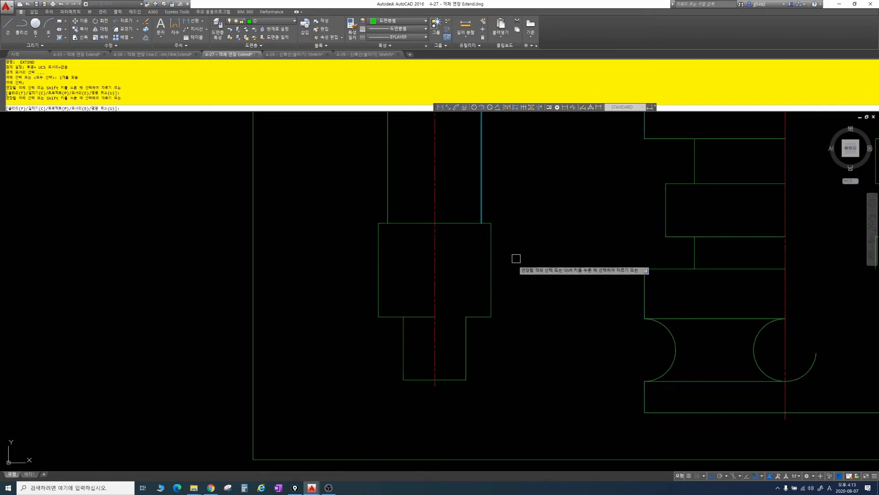
pyautogui.press('Return')
# - Extend the left-hand shaft's short lower-right shoulder line inward to the centre line, using the centre line as the boundary edge
pyautogui.moveTo(505, 281); pyautogui.dragTo(524, 221, button='middle')
pyautogui.press('Return')
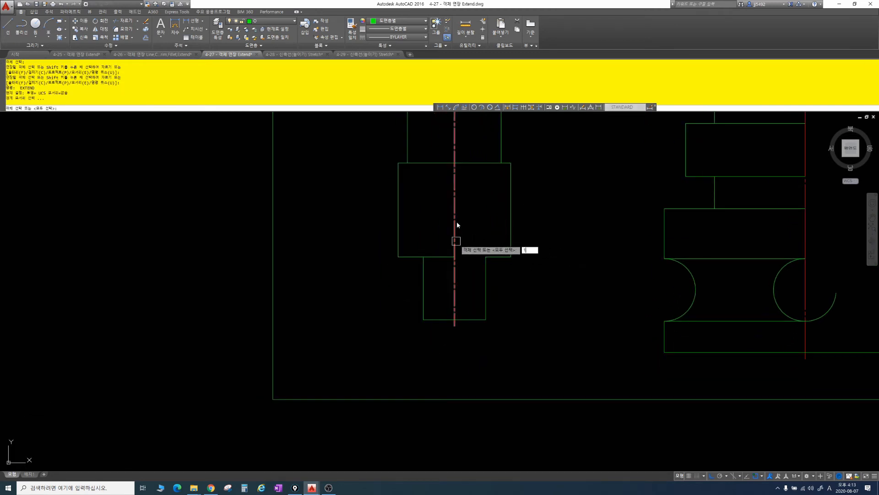
pyautogui.moveTo(455, 211); pyautogui.dragTo(455, 317)
pyautogui.moveTo(455, 258); pyautogui.dragTo(489, 257)
pyautogui.press('BackSpace')
pyautogui.click(457, 230)
pyautogui.press('Return')
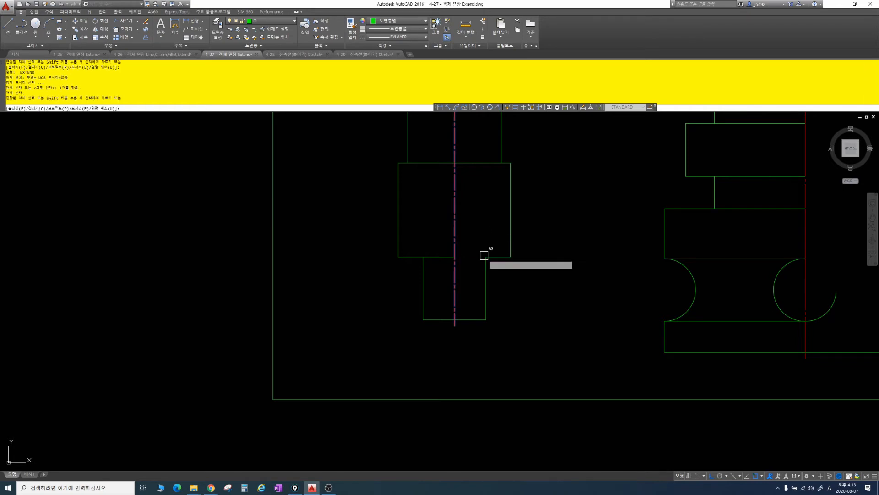
pyautogui.click(497, 259)
pyautogui.scroll(-3, 535, 296)
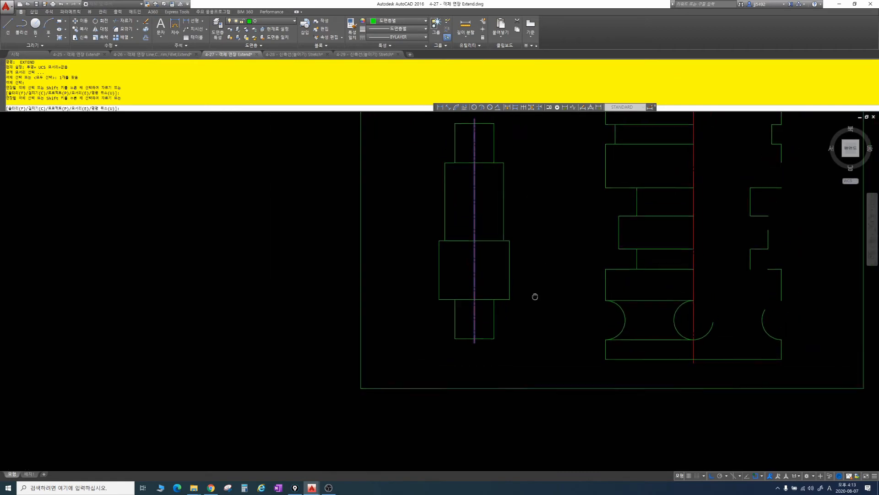
pyautogui.press('Escape')
# - Extend the right-hand figure's two horizontal lines around the uppermost groove to that groove's right vertical edge
pyautogui.scroll(4, 542, 223)
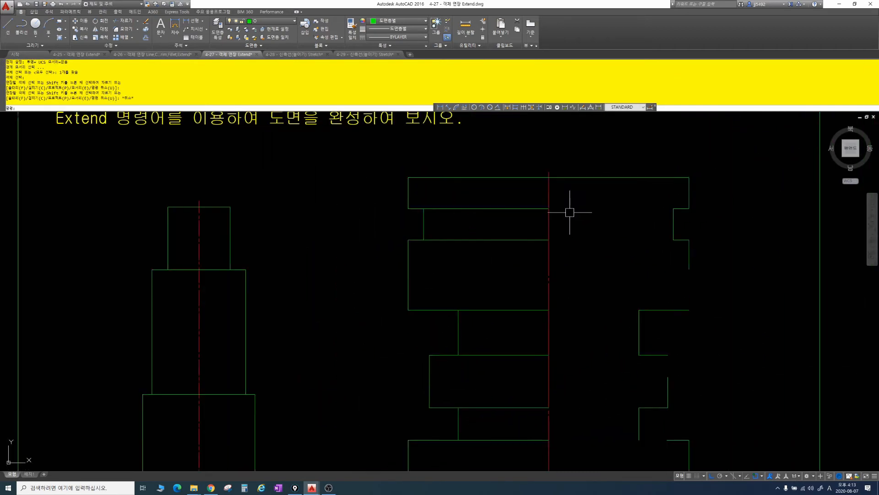
pyautogui.scroll(-2, 538, 220)
pyautogui.press('Escape')
pyautogui.press('Escape')
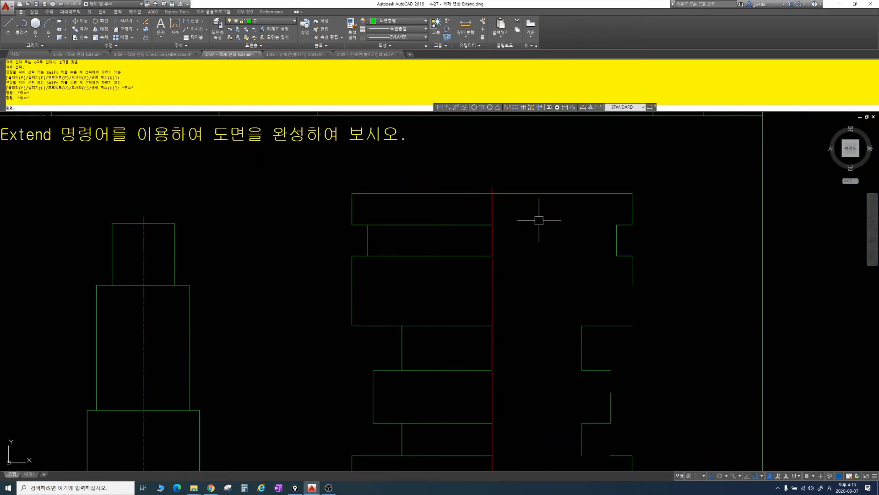
pyautogui.write('ex')
pyautogui.press('Return')
pyautogui.click(617, 240)
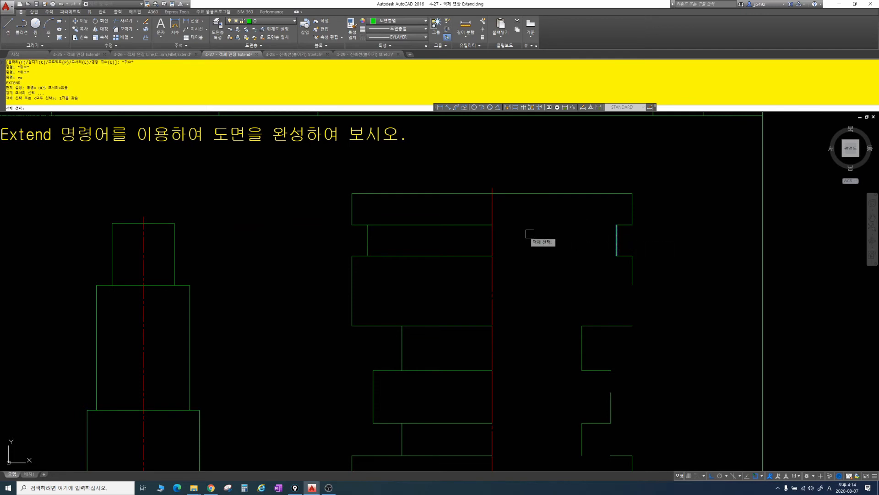
pyautogui.press('Return')
pyautogui.click(478, 225)
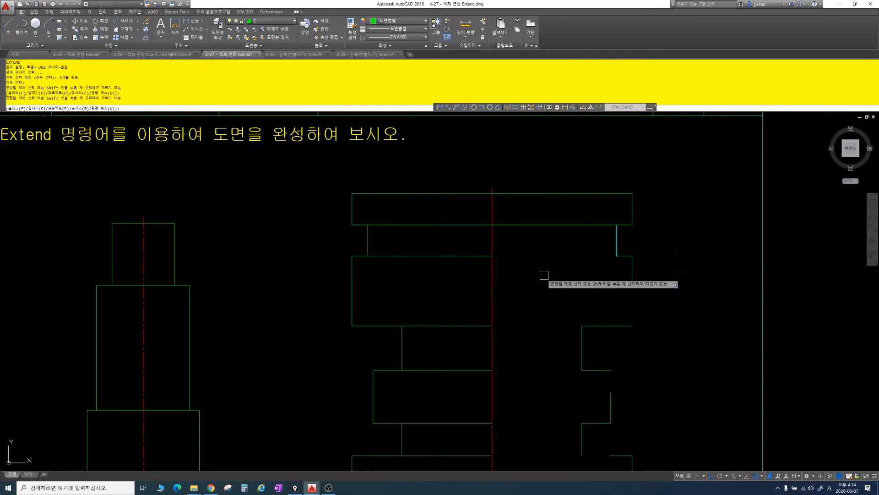
pyautogui.click(479, 256)
pyautogui.moveTo(557, 280); pyautogui.dragTo(561, 214, button='middle')
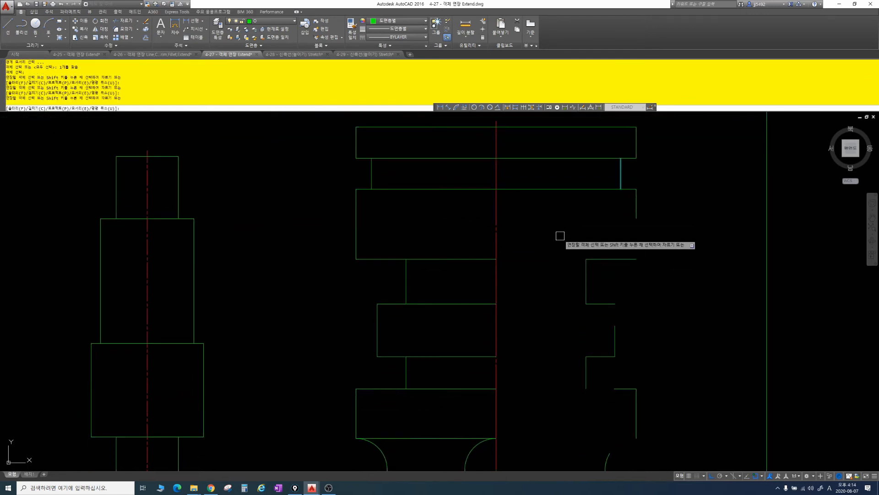
pyautogui.press('Return')
# - Extend the short right vertical edge below the uppermost groove down to the short horizontal line beneath it
pyautogui.press('Return')
pyautogui.click(612, 258)
pyautogui.press('Return')
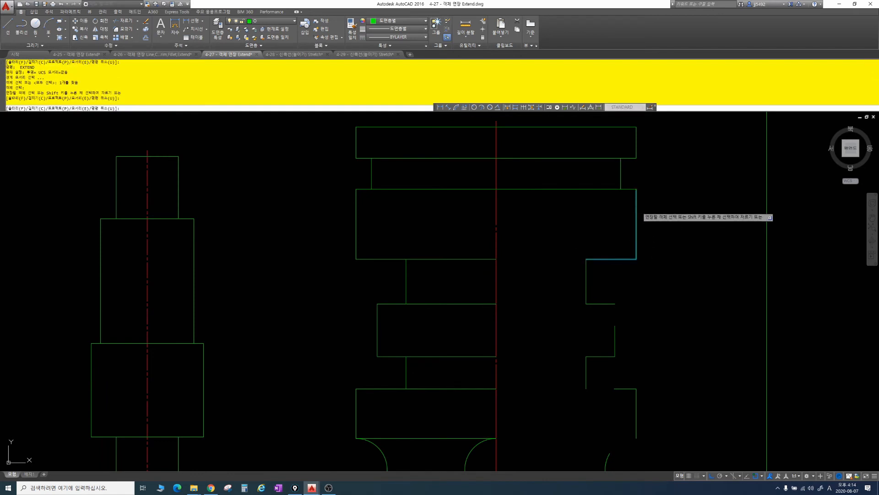
pyautogui.click(637, 229)
pyautogui.press('Return')
# - Extend the horizontal line above the second groove to that groove's right vertical edge, using the edge as the boundary
pyautogui.click(587, 275)
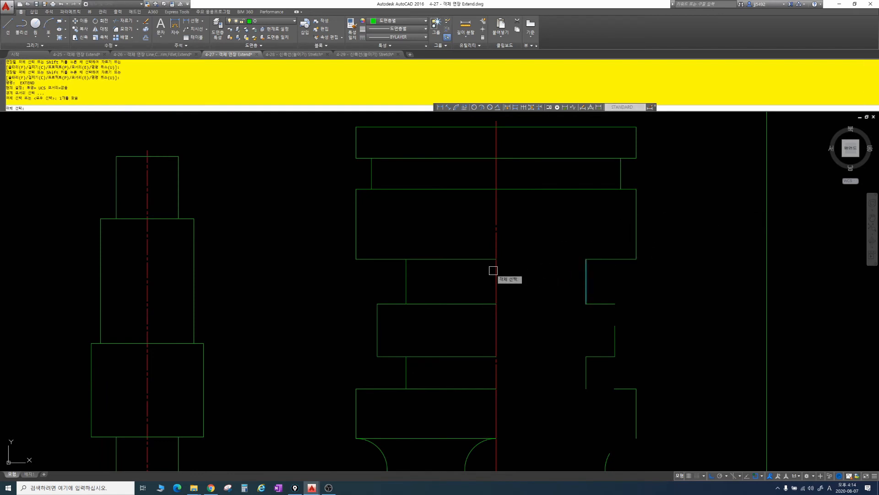
pyautogui.press('Return')
pyautogui.click(478, 261)
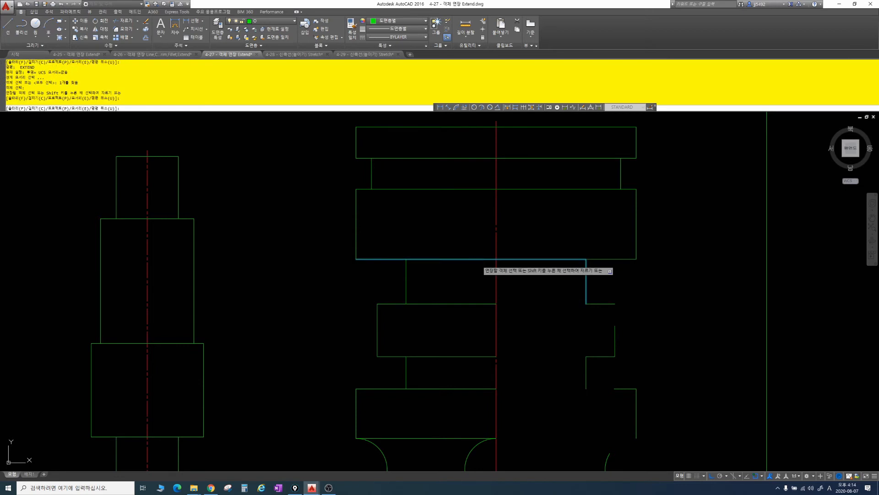
pyautogui.moveTo(544, 284); pyautogui.dragTo(551, 213, button='middle')
pyautogui.press('Return')
# - Extend the middle section's right vertical edge up to its upper line, and complete the adjacent horizontal lines to the grooves' right edges
pyautogui.press('Return')
pyautogui.click(612, 232)
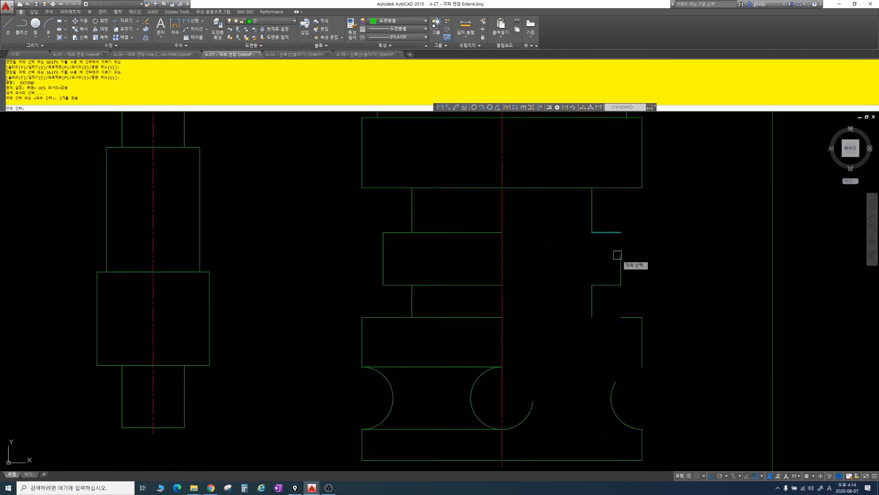
pyautogui.press('Return')
pyautogui.click(620, 263)
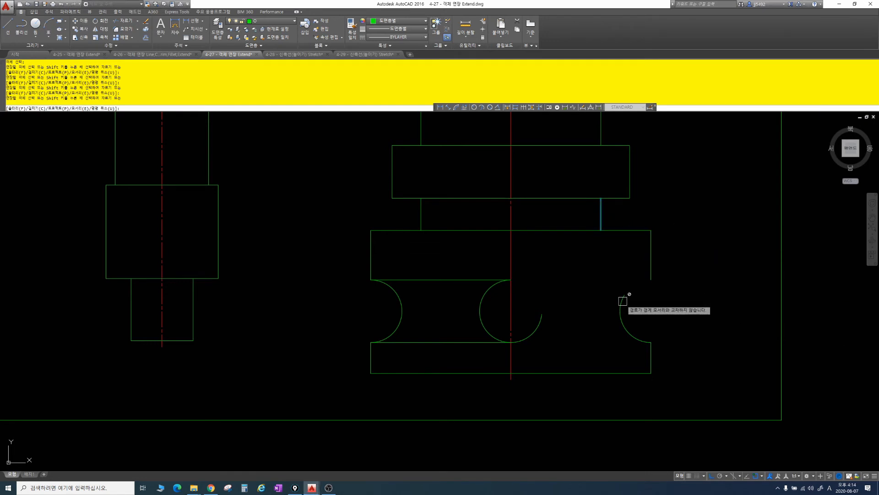
pyautogui.press('Escape')
pyautogui.press('Escape')
pyautogui.press('Escape')
# - Extend the horizontal line above the arcs to the right vertical edge of the section above them
pyautogui.press('Return')
pyautogui.click(652, 258)
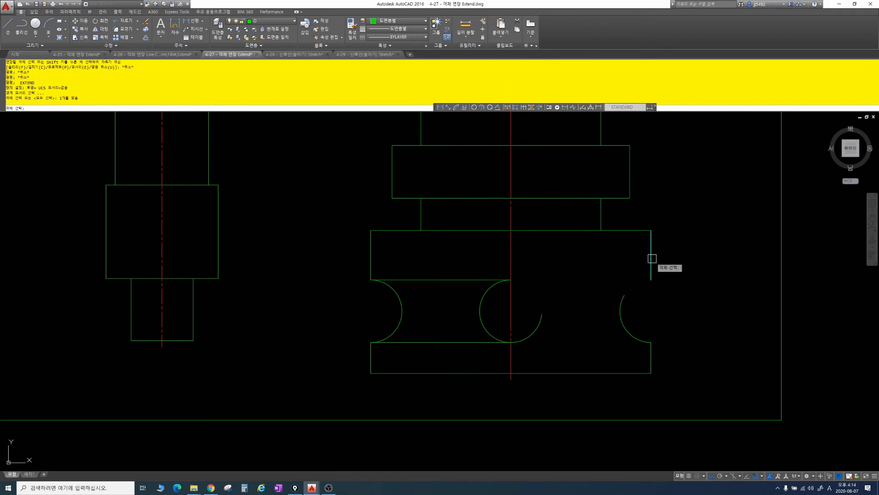
pyautogui.press('Return')
pyautogui.press('Escape')
pyautogui.press('Escape')
pyautogui.press('Escape')
pyautogui.press('Return')
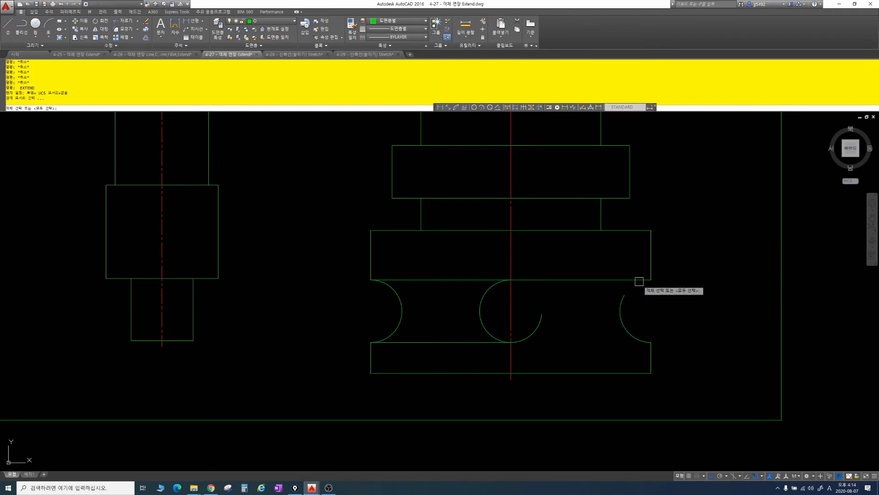
# - Extend the open centre arc and the right-hand arc to the horizontal line above them
pyautogui.click(639, 279)
pyautogui.press('Return')
pyautogui.click(544, 300)
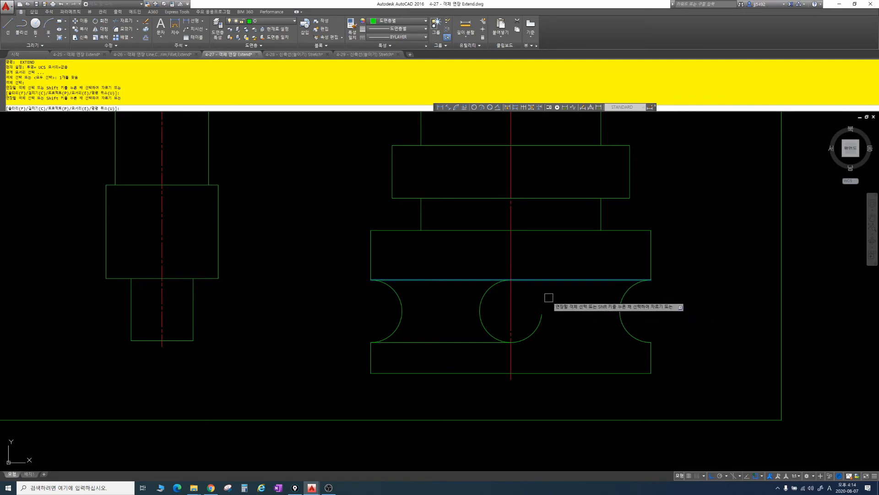
pyautogui.press('Escape')
pyautogui.press('Escape')
# - Extend the horizontal line below the arcs to the lowest section's right vertical edge
pyautogui.press('Return')
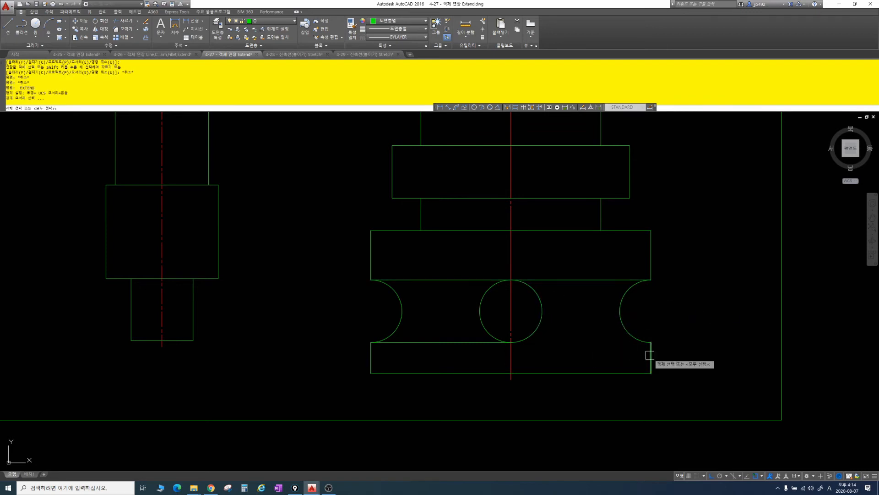
pyautogui.click(651, 356)
pyautogui.press('Return')
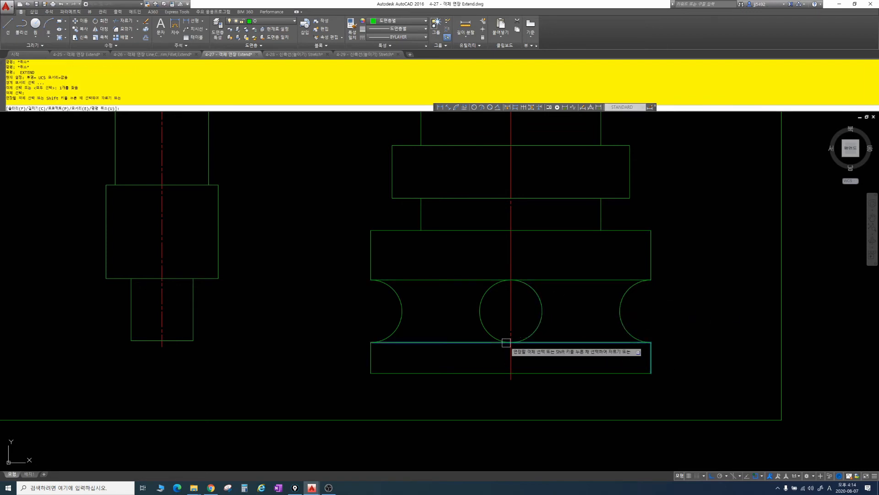
pyautogui.click(504, 342)
pyautogui.press('Escape')
pyautogui.press('Escape')
pyautogui.scroll(-2, 589, 340)
pyautogui.moveTo(589, 340); pyautogui.dragTo(596, 373, button='middle')
pyautogui.moveTo(599, 335)
pyautogui.mouseDown(button='middle')
pyautogui.moveTo(602, 378)
pyautogui.moveTo(604, 350)
pyautogui.mouseUp(button='middle')
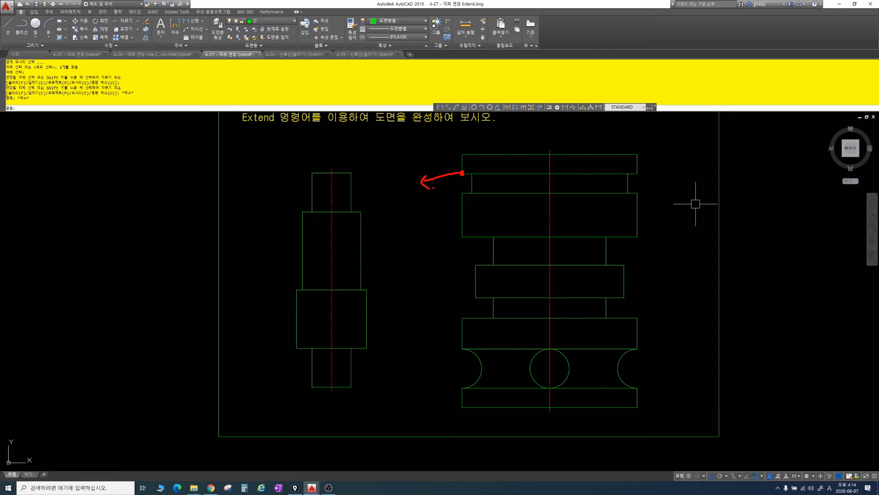
pyautogui.press('Escape')
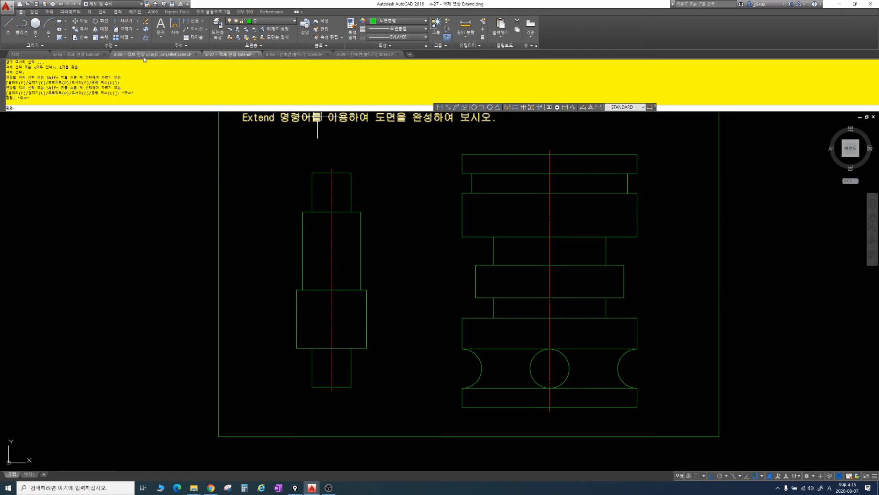
# - Switch to the 4-26 Extend exercise drawing and bring its figures into view
pyautogui.click(144, 56)
pyautogui.moveTo(286, 186)
pyautogui.mouseDown(button='middle')
pyautogui.moveTo(330, 151)
pyautogui.moveTo(339, 174)
pyautogui.moveTo(417, 133)
pyautogui.moveTo(409, 149)
pyautogui.mouseUp(button='middle')
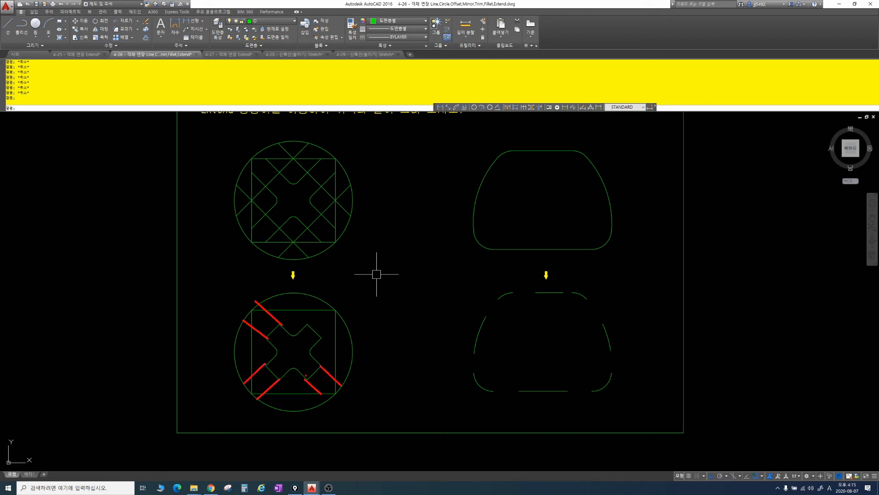
pyautogui.press('Escape')
pyautogui.press('Escape')
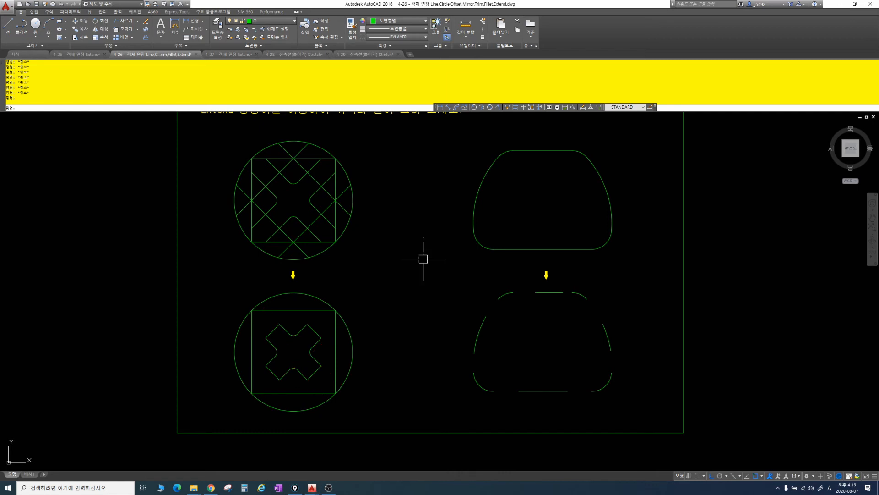
# - Extend the two long sides of the lower figure's upper-left cross arm both ways to the surrounding circle
pyautogui.scroll(2, 377, 300)
pyautogui.moveTo(377, 300); pyautogui.dragTo(442, 269, button='middle')
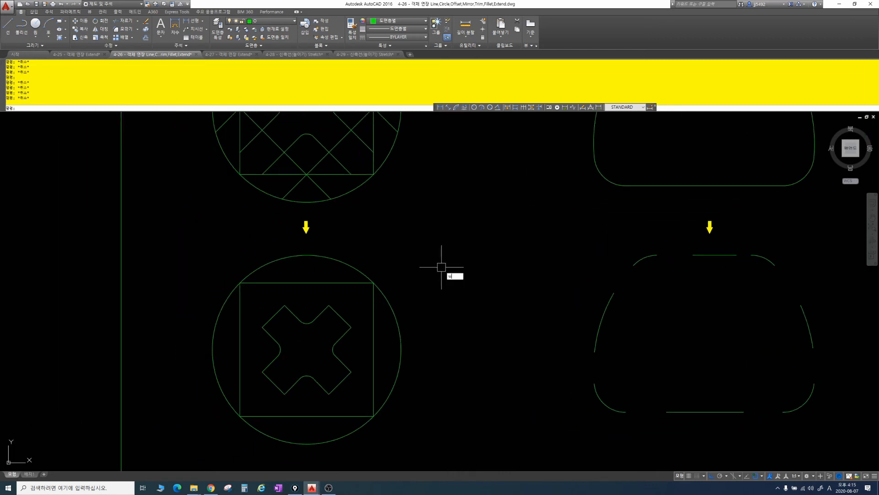
pyautogui.write('ex')
pyautogui.press('Return')
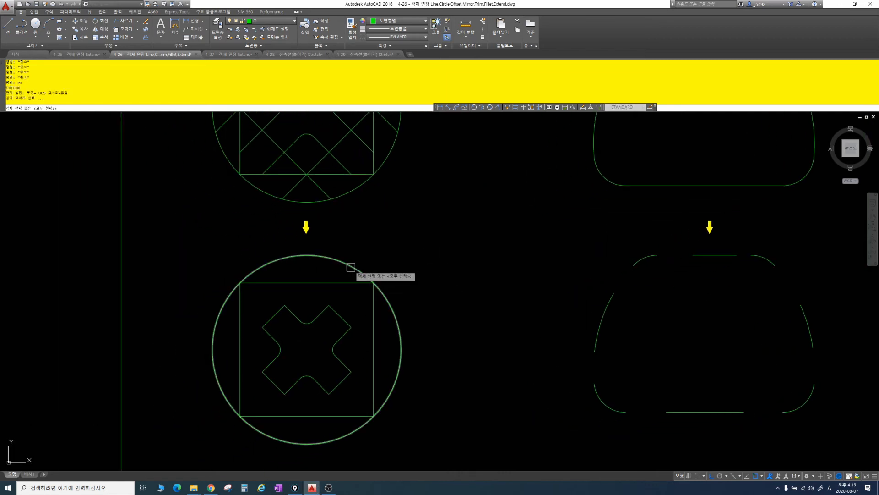
pyautogui.moveTo(350, 267); pyautogui.dragTo(426, 281, button='middle')
pyautogui.scroll(-2, 416, 291)
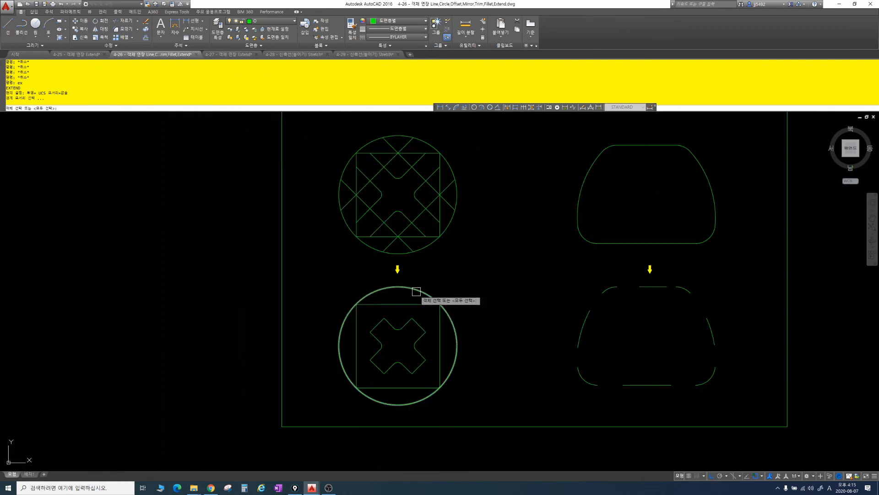
pyautogui.click(412, 289)
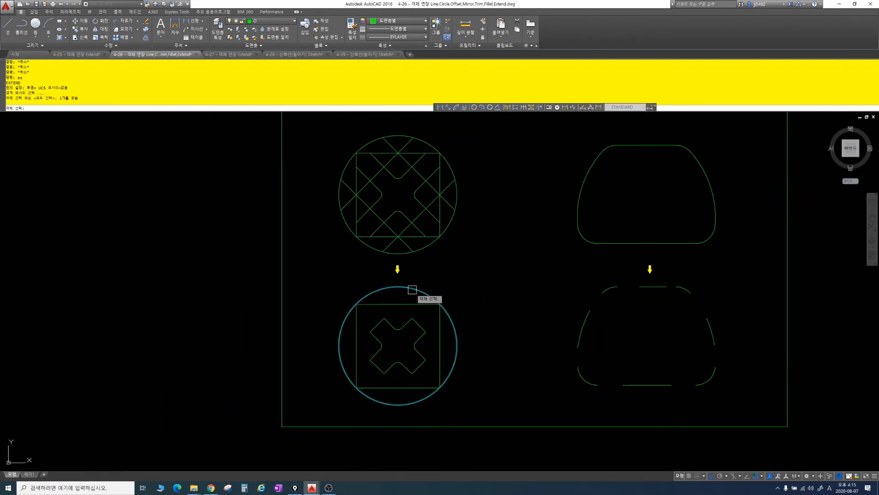
pyautogui.scroll(2, 395, 315)
pyautogui.press('Return')
pyautogui.click(396, 316)
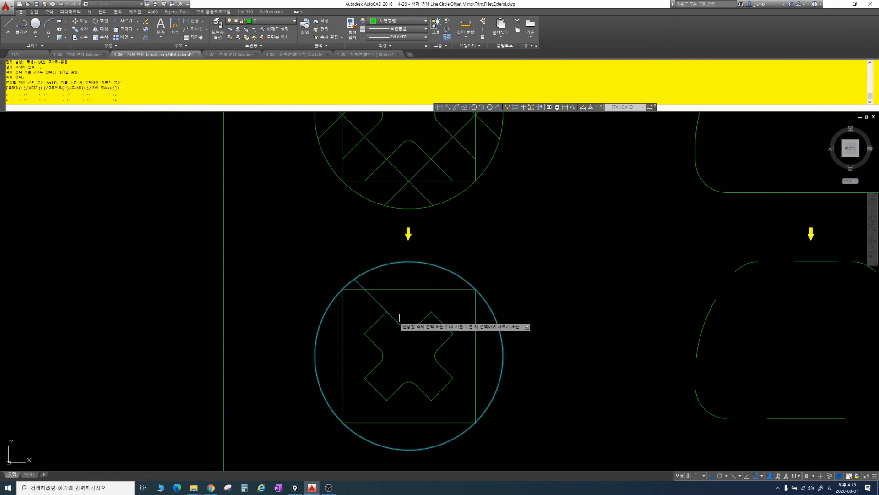
pyautogui.click(368, 341)
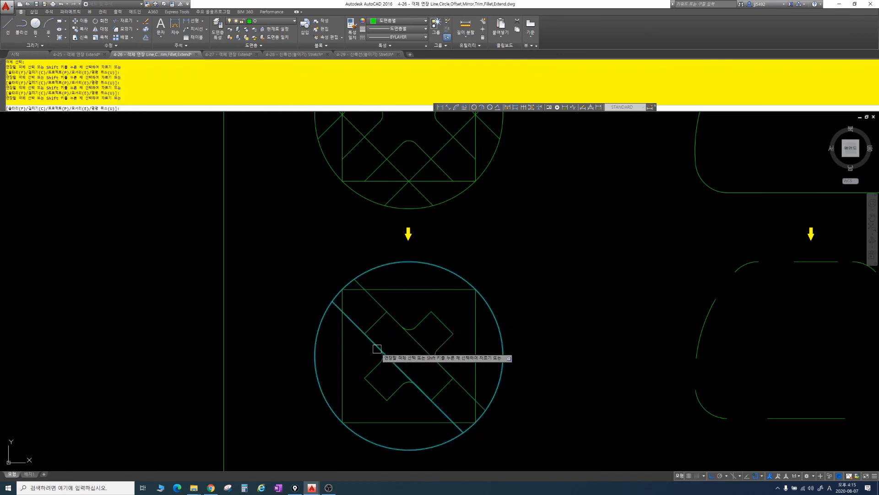
pyautogui.click(378, 349)
# - Extend the remaining diagonal edges of the lower figure's cross out to the surrounding circle
pyautogui.click(377, 371)
pyautogui.click(372, 380)
pyautogui.click(377, 388)
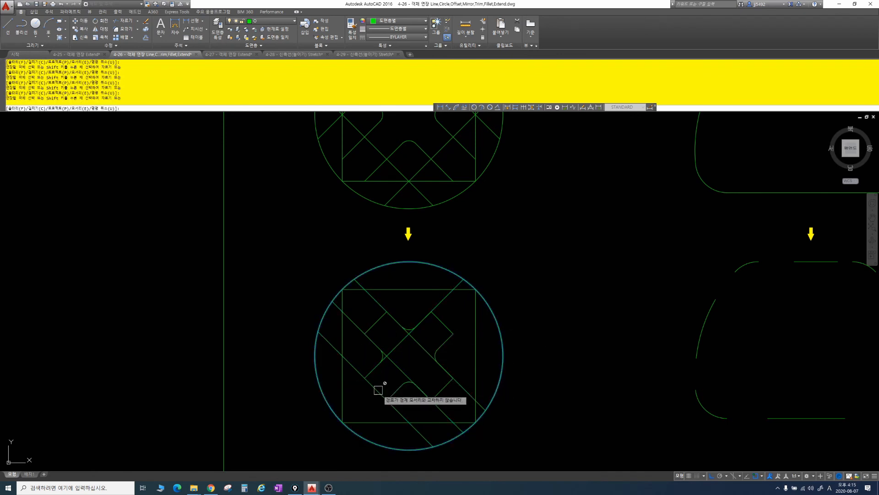
pyautogui.click(379, 390)
pyautogui.click(395, 393)
pyautogui.click(417, 387)
pyautogui.click(445, 392)
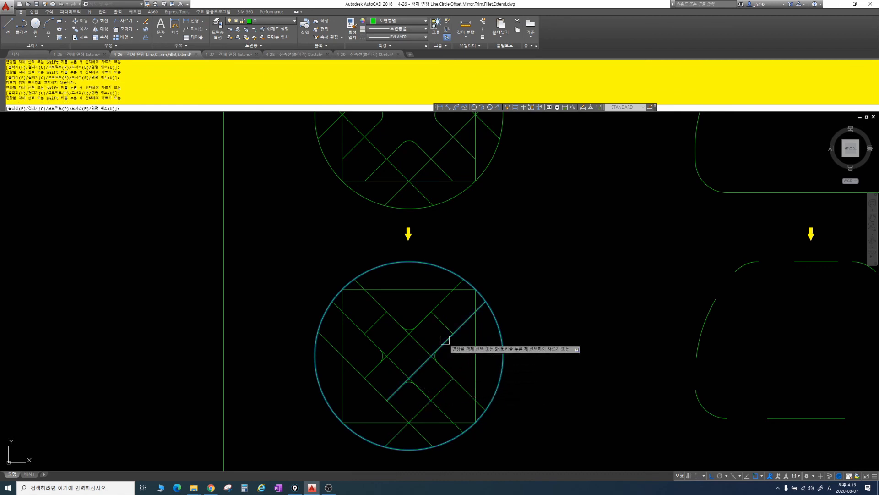
pyautogui.click(433, 318)
pyautogui.scroll(-2, 423, 402)
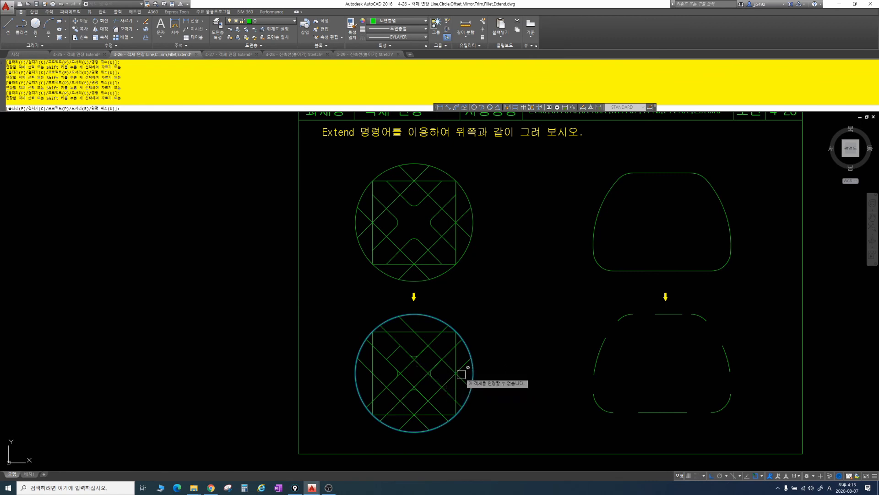
pyautogui.press('Escape')
pyautogui.press('Escape')
pyautogui.press('Escape')
pyautogui.press('Escape')
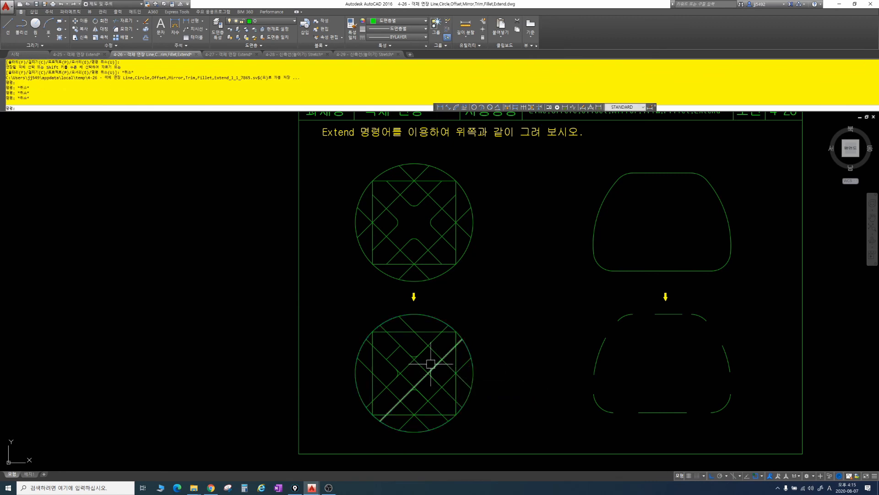
# - Trim the diagonal pieces sticking out past the square's upper-left and lower-right corners in the lower circle figure
pyautogui.scroll(2, 416, 357)
pyautogui.press('Escape')
pyautogui.press('Escape')
pyautogui.press('Escape')
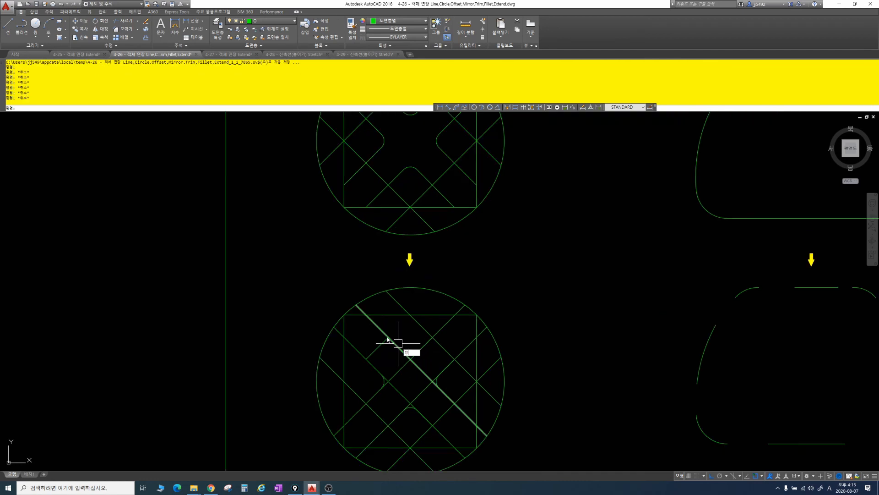
pyautogui.write('tr')
pyautogui.press('Return')
pyautogui.press('Return')
pyautogui.scroll(2, 361, 308)
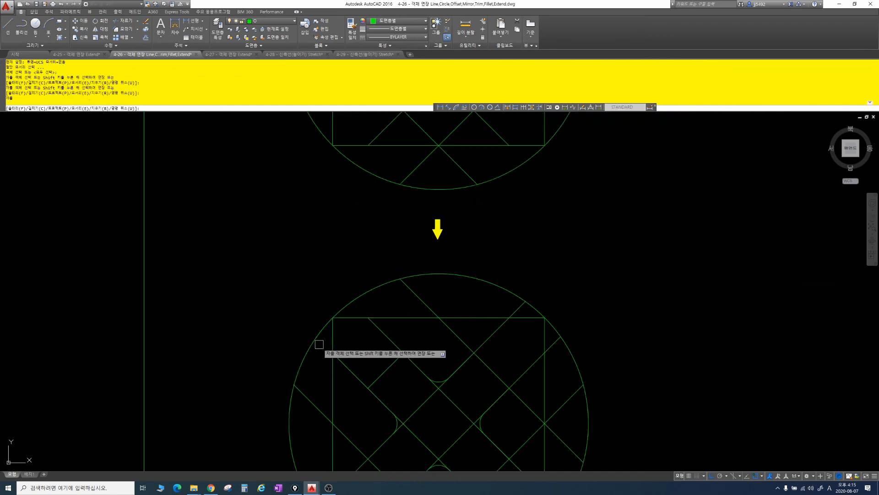
pyautogui.scroll(-4, 348, 342)
pyautogui.scroll(2, 437, 389)
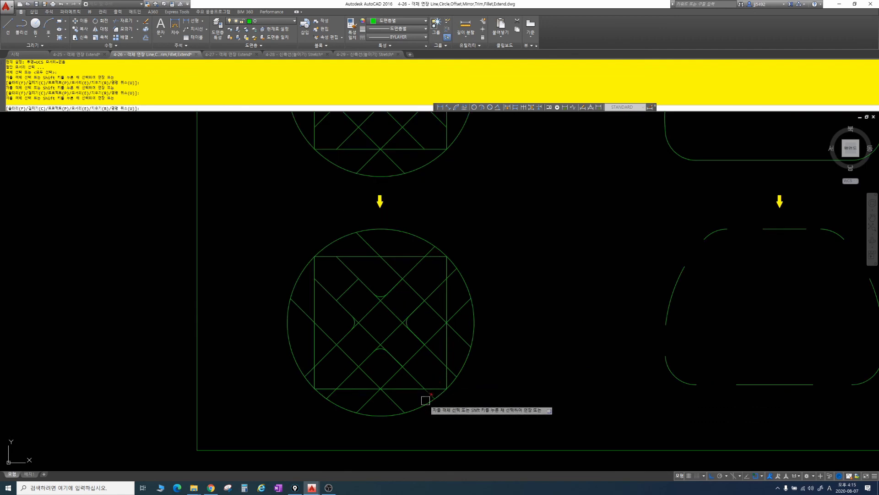
pyautogui.scroll(1, 426, 400)
pyautogui.scroll(-3, 458, 362)
pyautogui.scroll(2, 413, 350)
pyautogui.press('Escape')
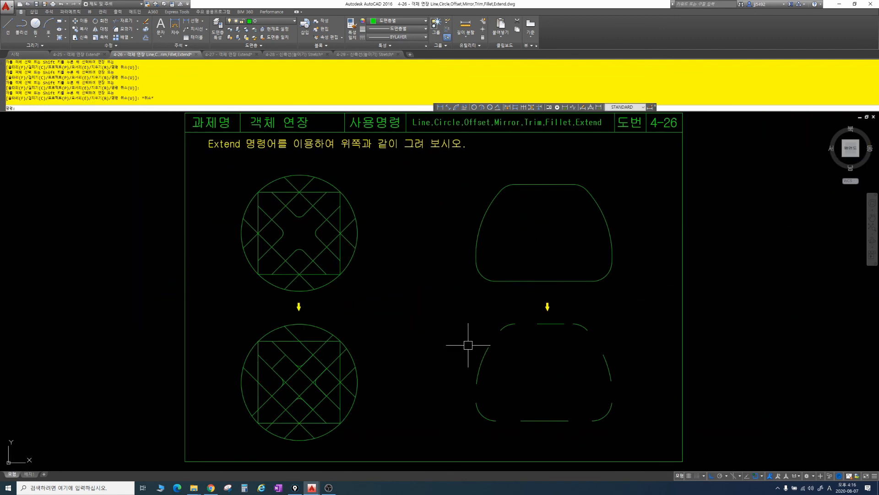
pyautogui.press('Escape')
pyautogui.press('Escape')
pyautogui.press('Escape')
pyautogui.press('Escape')
pyautogui.press('Escape')
pyautogui.press('Escape')
pyautogui.press('Escape')
pyautogui.press('Escape')
# - Extend the left side arc and the base line of the broken outline to its lower-left corner arc
pyautogui.write('e')
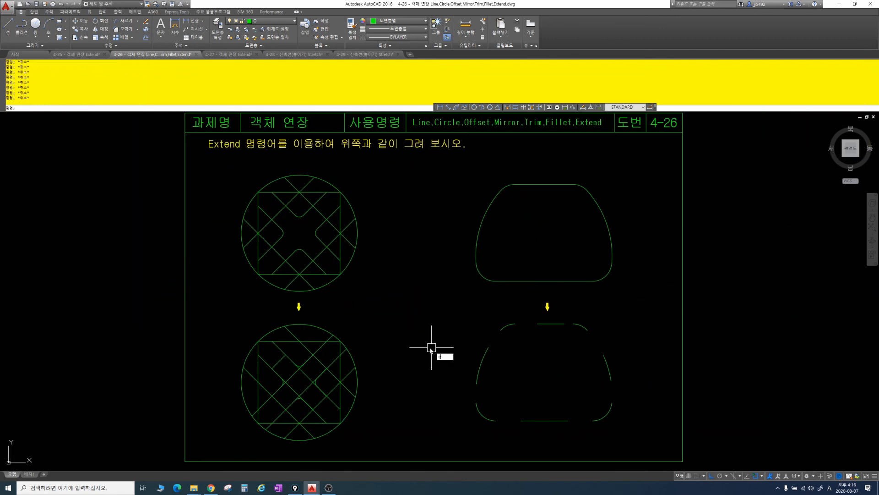
pyautogui.write('x')
pyautogui.press('Return')
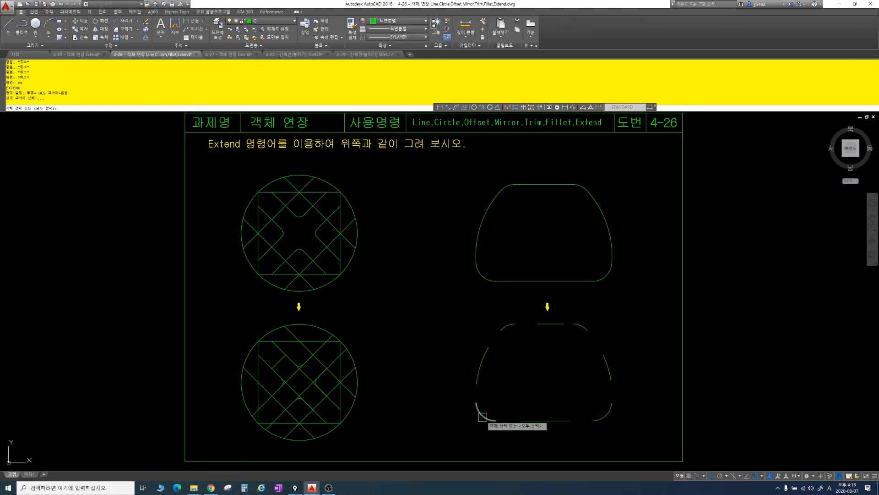
pyautogui.click(483, 416)
pyautogui.scroll(4, 482, 415)
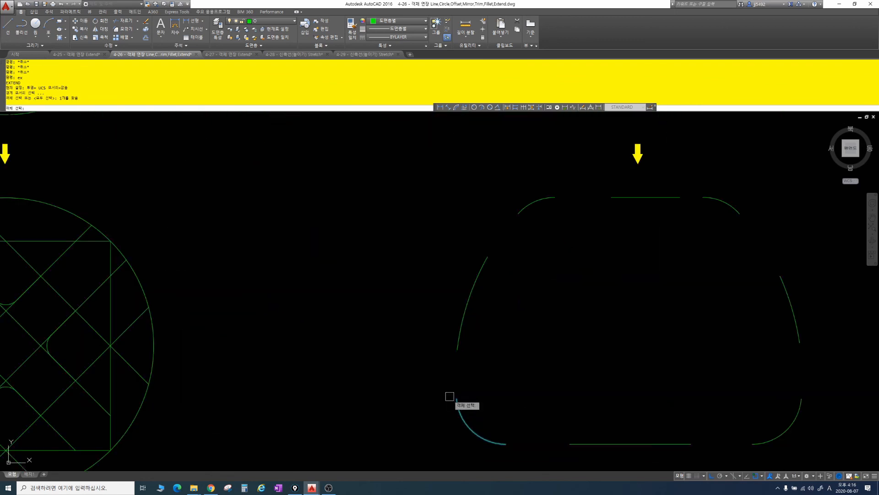
pyautogui.press('Return')
pyautogui.click(457, 348)
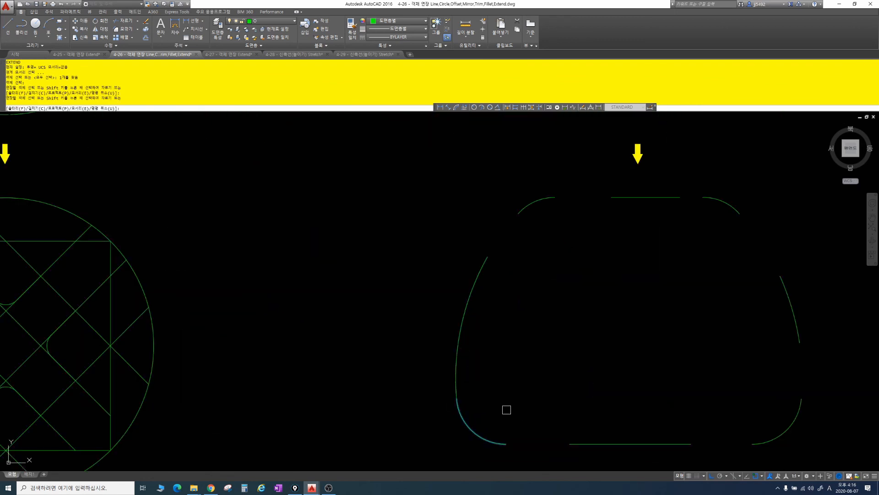
pyautogui.click(571, 442)
pyautogui.scroll(-5, 527, 418)
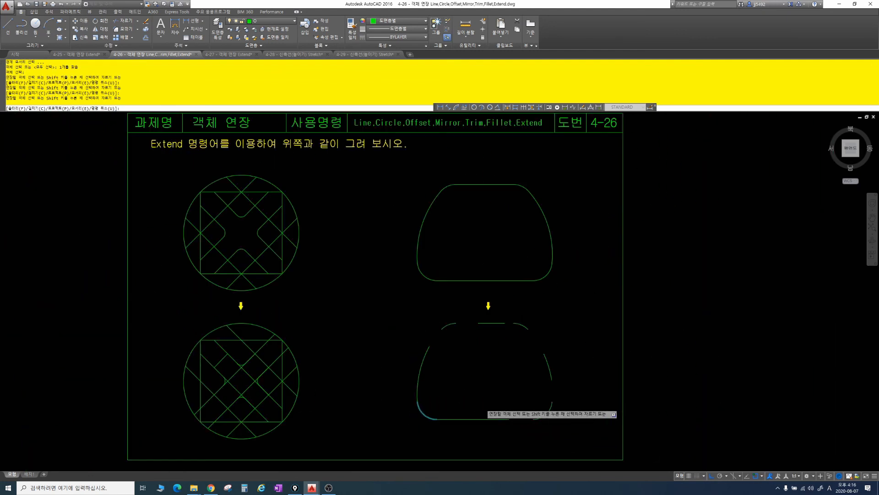
pyautogui.moveTo(487, 395); pyautogui.dragTo(432, 388, button='middle')
pyautogui.press('Return')
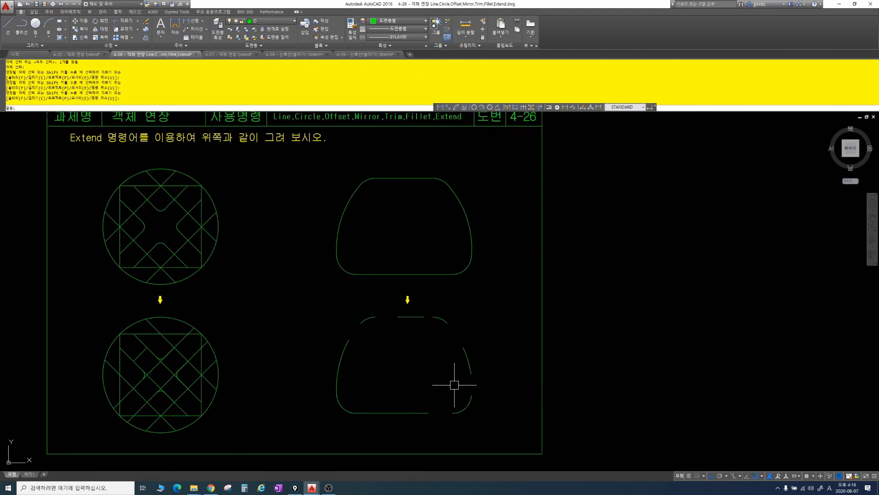
# - Extend the right side arc and the base line of the outline to its lower-right corner arc
pyautogui.press('Return')
pyautogui.click(468, 408)
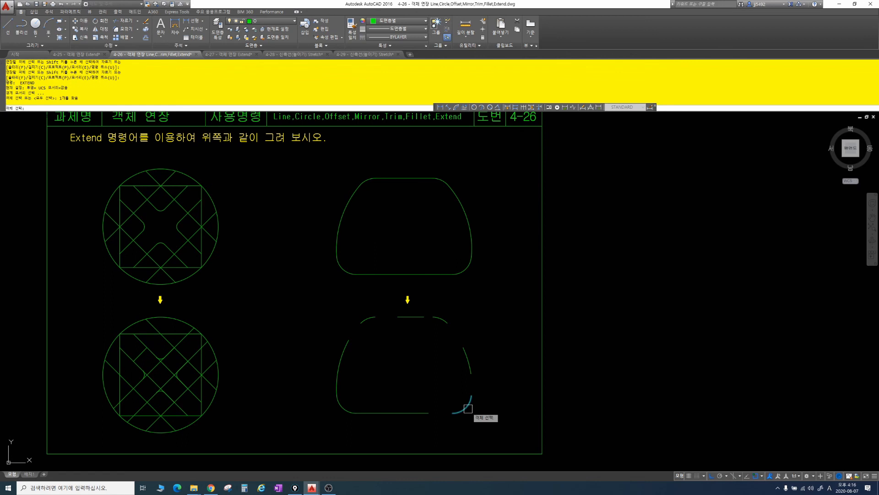
pyautogui.press('Return')
pyautogui.click(427, 411)
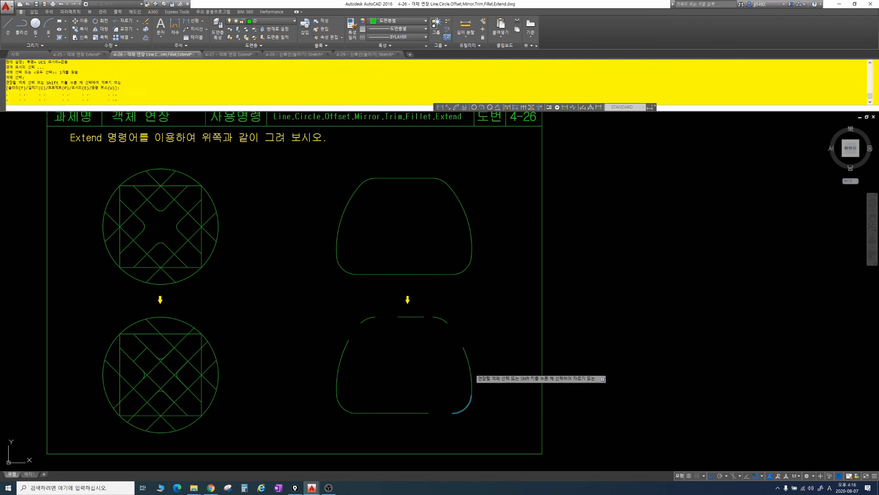
pyautogui.click(427, 410)
pyautogui.press('Return')
# - Extend the right side arc and the top line of the outline to its upper-right corner arc
pyautogui.press('Return')
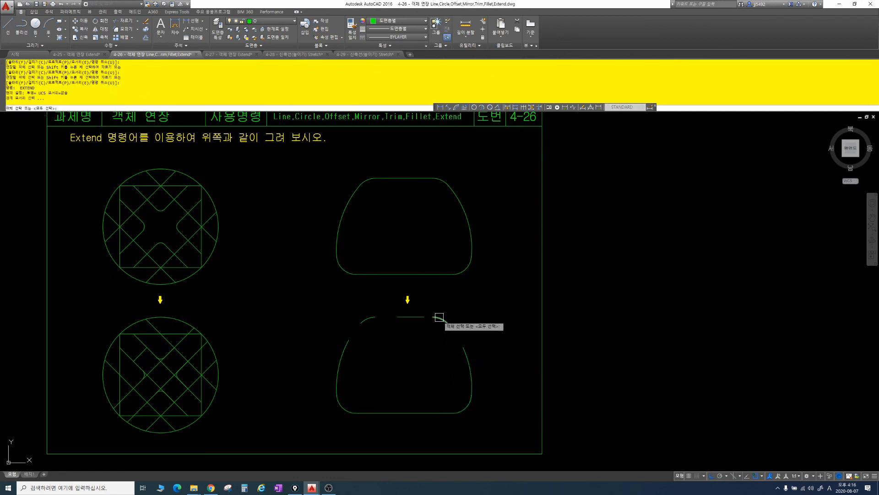
pyautogui.click(439, 317)
pyautogui.press('Return')
pyautogui.click(463, 353)
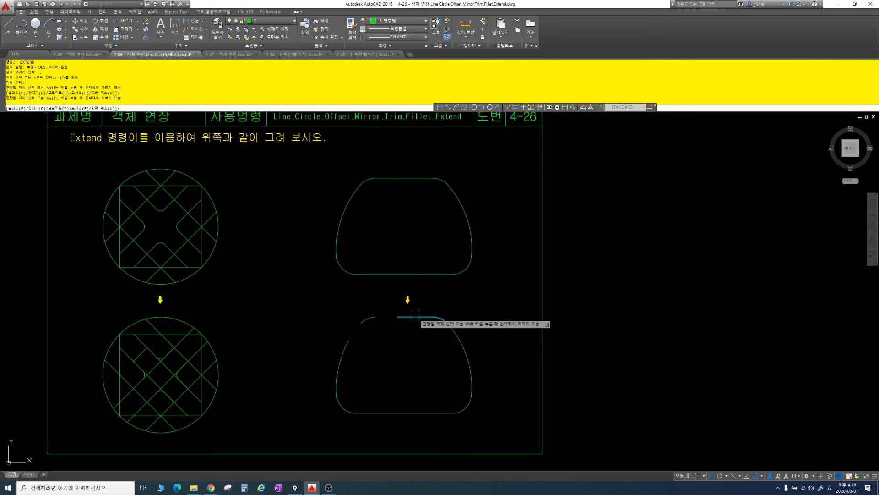
pyautogui.press('Return')
# - Extend the top line and the left side arc to the upper-left corner arc, closing the outline
pyautogui.press('Return')
pyautogui.click(366, 319)
pyautogui.press('Return')
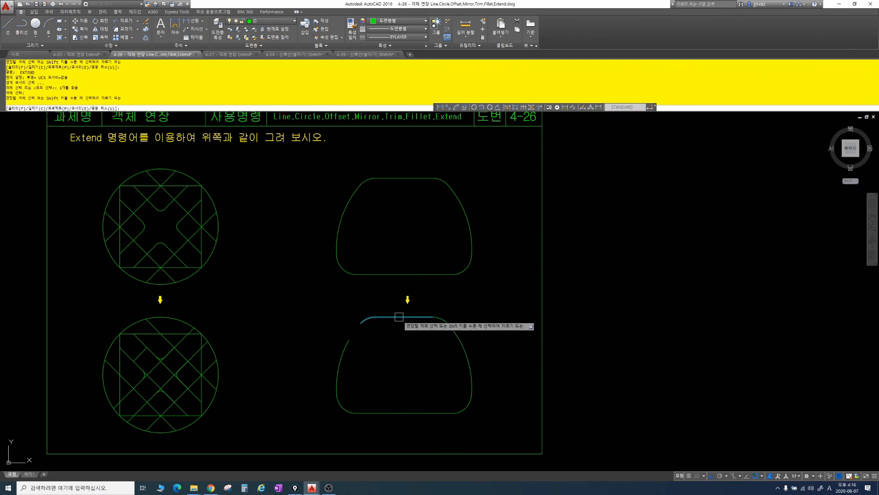
pyautogui.click(399, 317)
pyautogui.click(344, 346)
pyautogui.press('Escape')
pyautogui.press('Escape')
pyautogui.scroll(-2, 393, 354)
pyautogui.moveTo(393, 354); pyautogui.dragTo(421, 365, button='middle')
pyautogui.scroll(2, 389, 367)
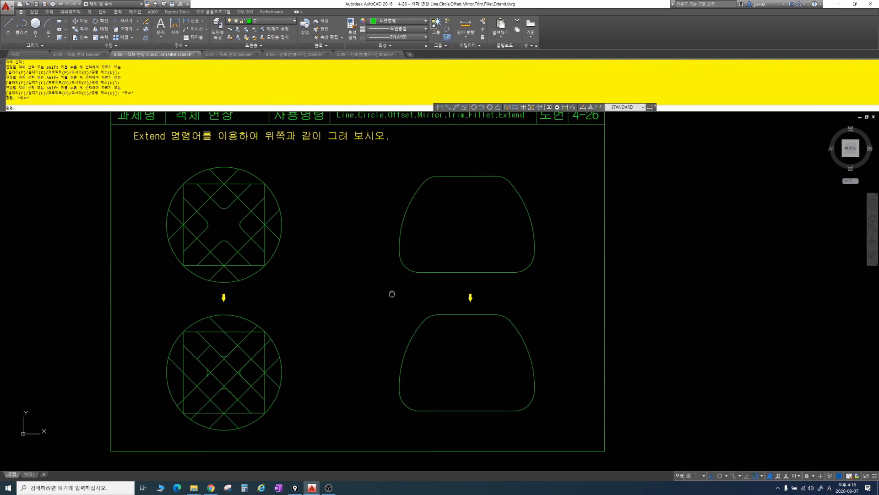
pyautogui.moveTo(392, 290); pyautogui.dragTo(401, 322, button='middle')
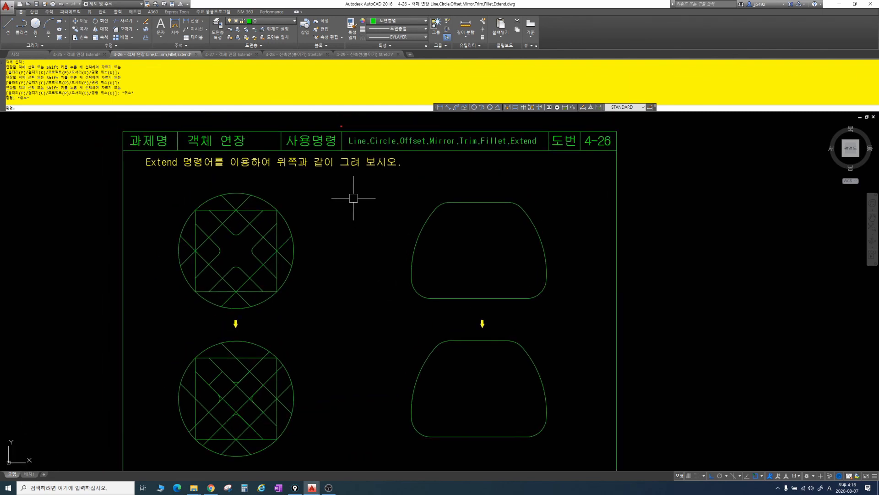